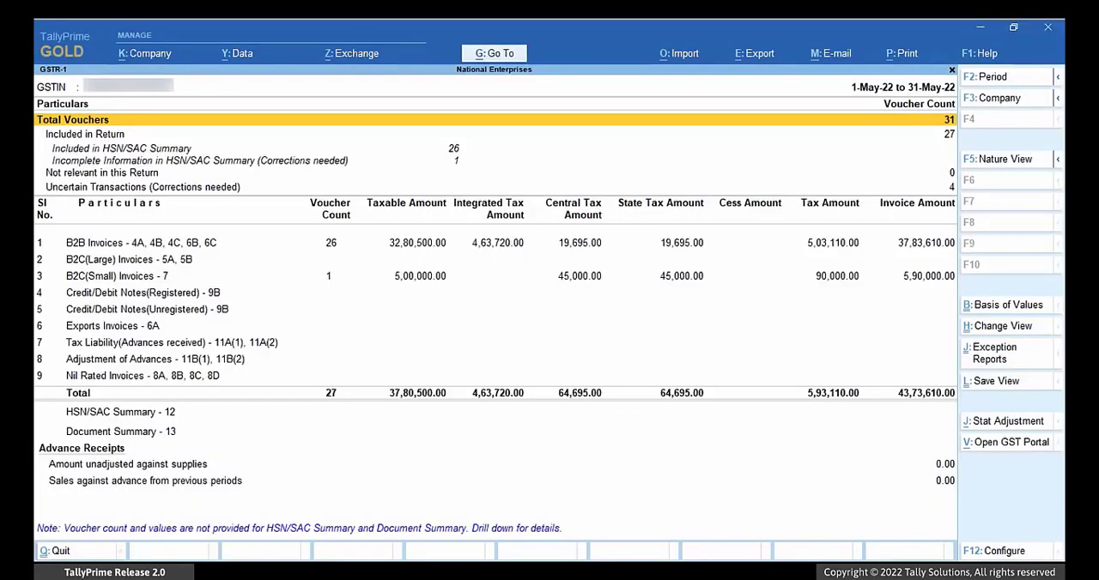
Step: Resolve the voucher with incomplete HSN/SAC summary information by setting HSN/SAC 7228 for the 15mm Steel Rod, leaving its description blank
{"action": "key", "text": "Down"}
{"action": "key", "text": "Down"}
{"action": "key", "text": "Down"}
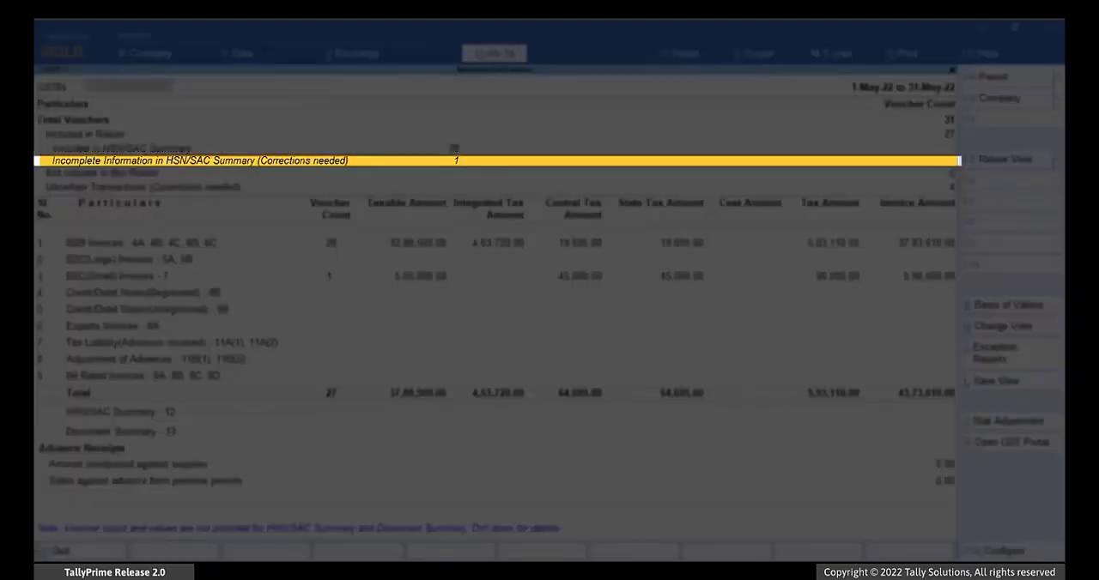
{"action": "key", "text": "Return"}
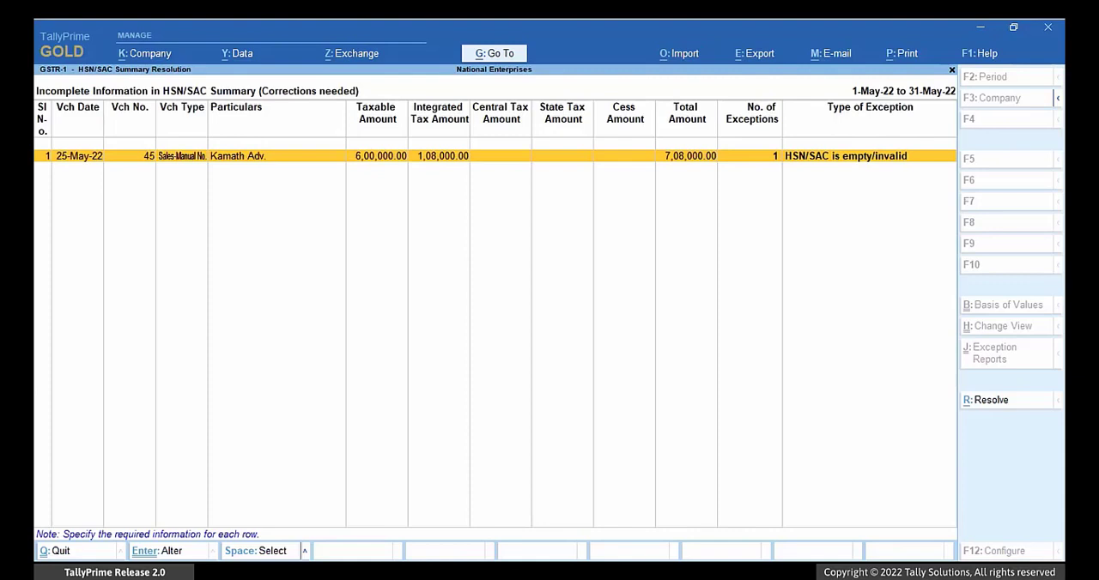
{"action": "key", "text": "ctrl+r"}
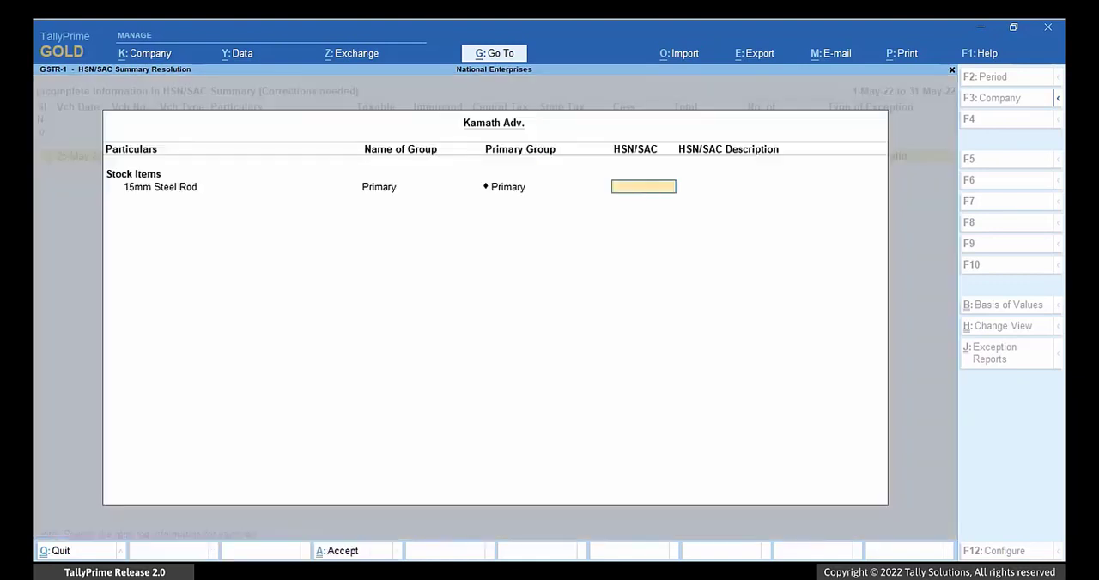
{"action": "type", "text": "7228"}
{"action": "key", "text": "Return"}
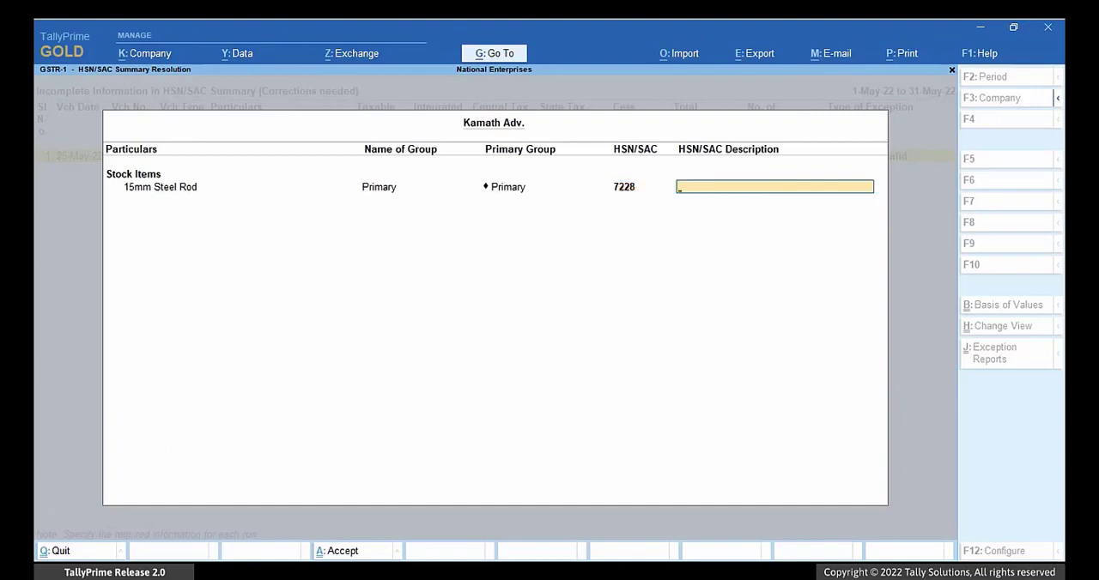
{"action": "key", "text": "Return"}
{"action": "key", "text": "Return"}
{"action": "key", "text": "Escape"}
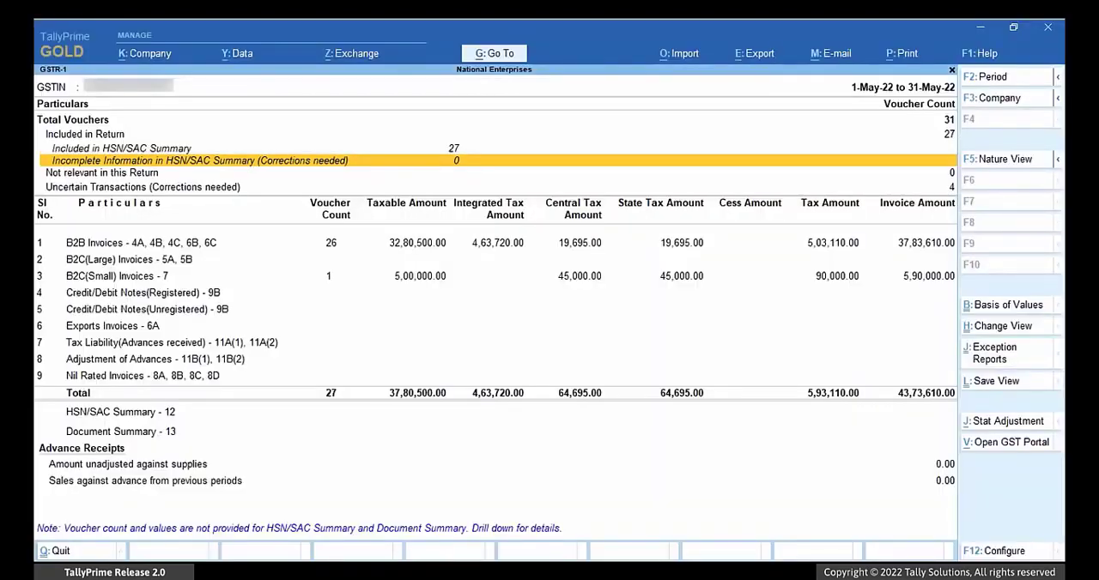
Step: Open the uncertain transactions exception for nature of transaction, taxable value and rate of tax modified in voucher
{"action": "key", "text": "Down"}
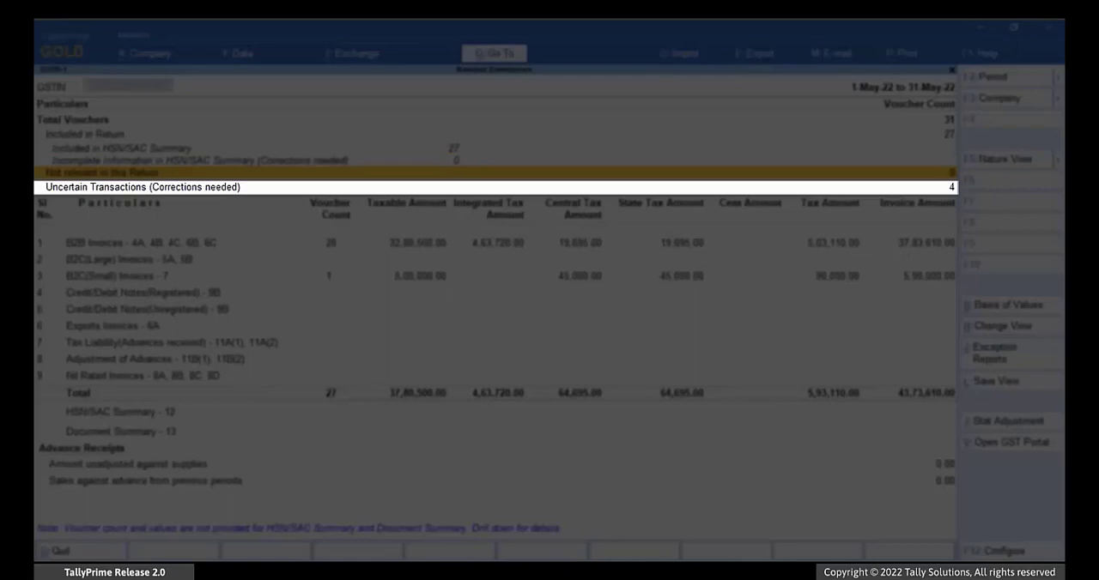
{"action": "key", "text": "Down"}
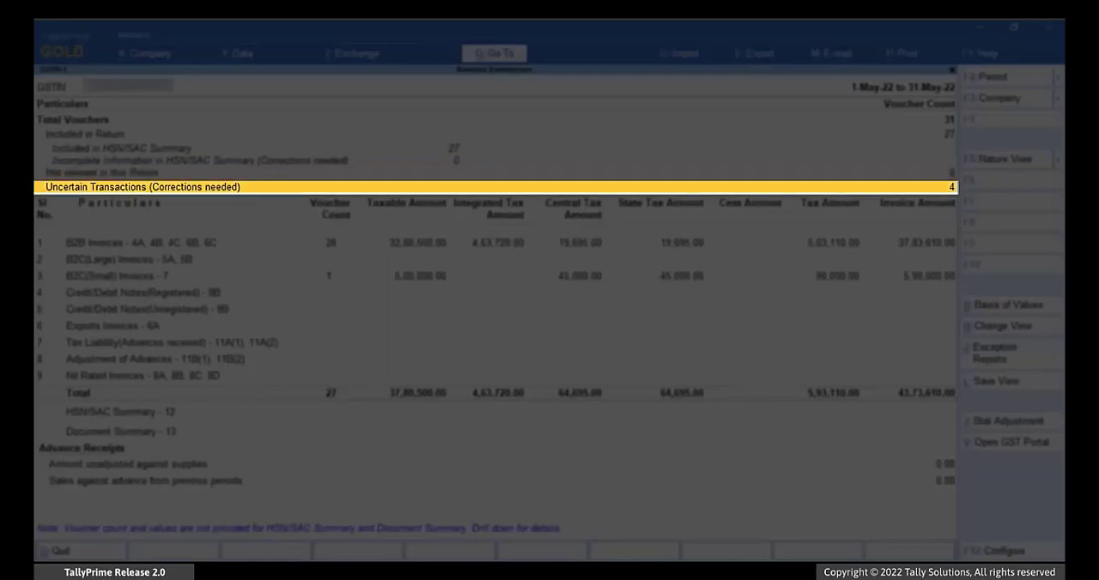
{"action": "key", "text": "Return"}
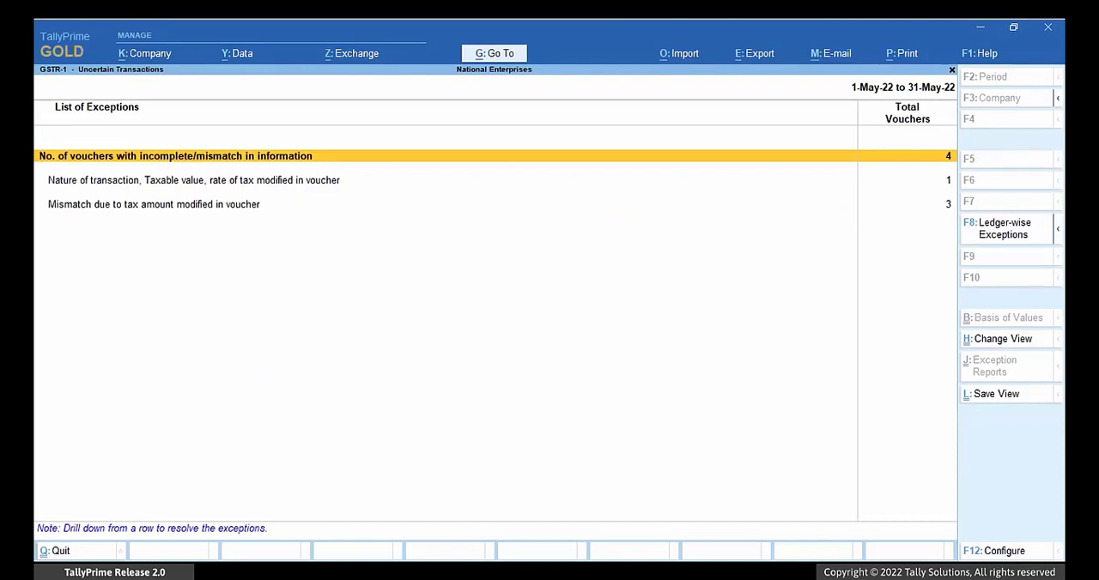
{"action": "key", "text": "Down"}
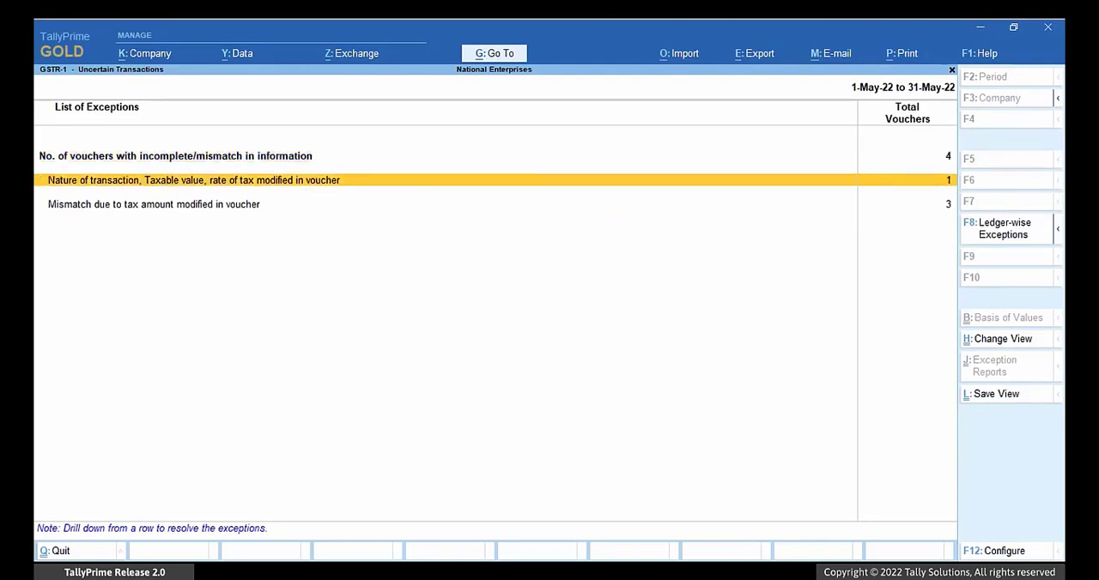
{"action": "key", "text": "Return"}
Step: Correct the 13MM Steel (12%) line: keep Interstate Sales Taxable, set taxable amount 20,000, integrated tax 12%, central tax 6% and state tax 6%
{"action": "key", "text": "Return"}
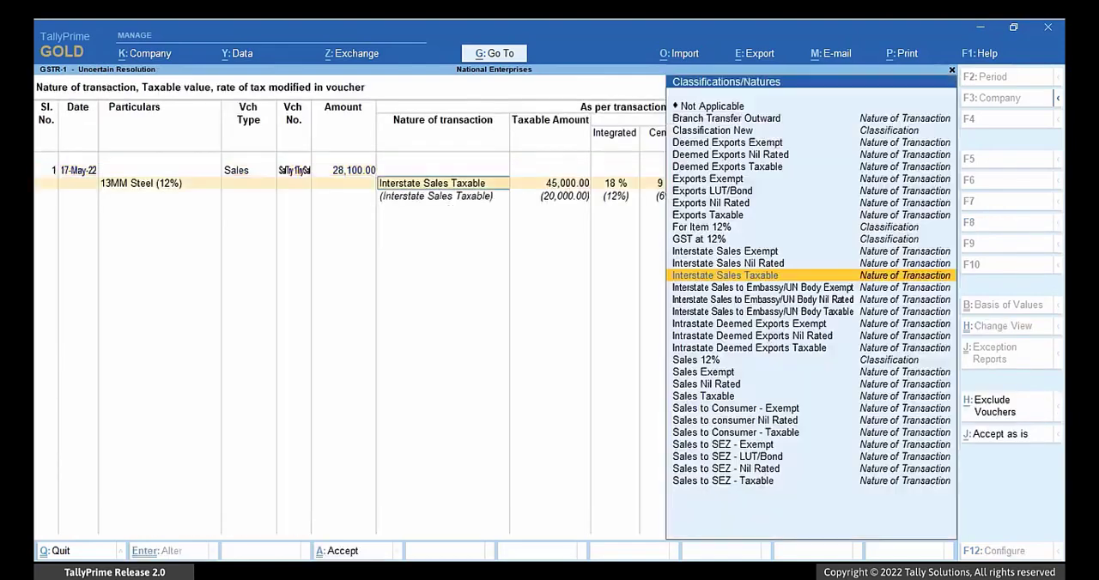
{"action": "key", "text": "Return"}
{"action": "type", "text": "20,000"}
{"action": "key", "text": "Return"}
{"action": "type", "text": "12"}
{"action": "key", "text": "Return"}
{"action": "type", "text": "6"}
{"action": "key", "text": "Return"}
{"action": "type", "text": "6"}
{"action": "key", "text": "Return"}
{"action": "key", "text": "Return"}
Step: Accept as is all vouchers with a mismatch due to modified tax amount, and return to the GSTR-1 report
{"action": "key", "text": "Return"}
{"action": "key", "text": "Escape"}
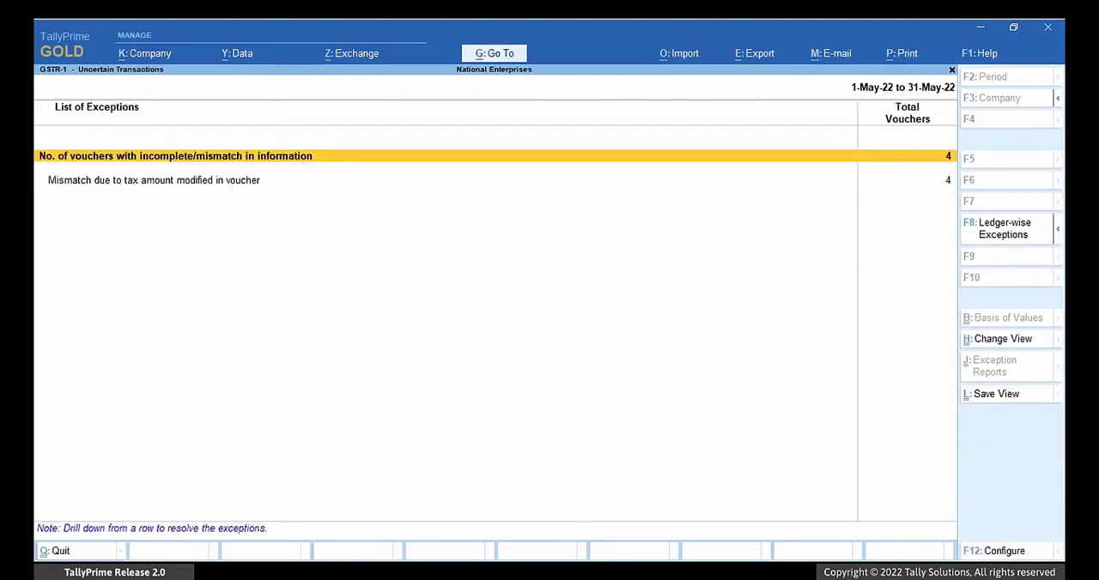
{"action": "key", "text": "Down"}
{"action": "key", "text": "Return"}
{"action": "key", "text": "alt+j"}
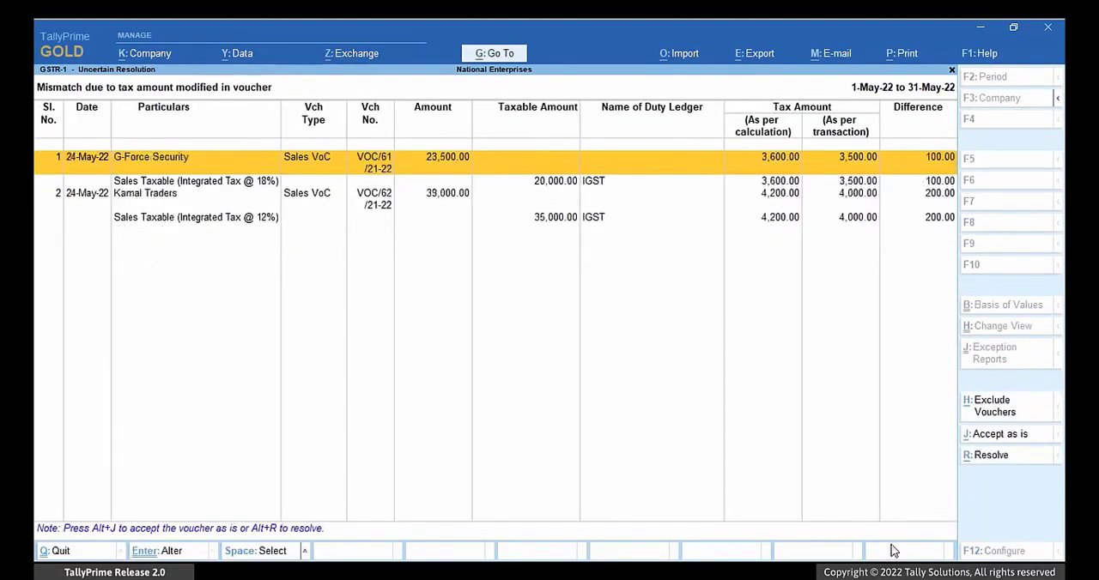
{"action": "key", "text": "alt+j"}
{"action": "key", "text": "alt+j"}
{"action": "key", "text": "Escape"}
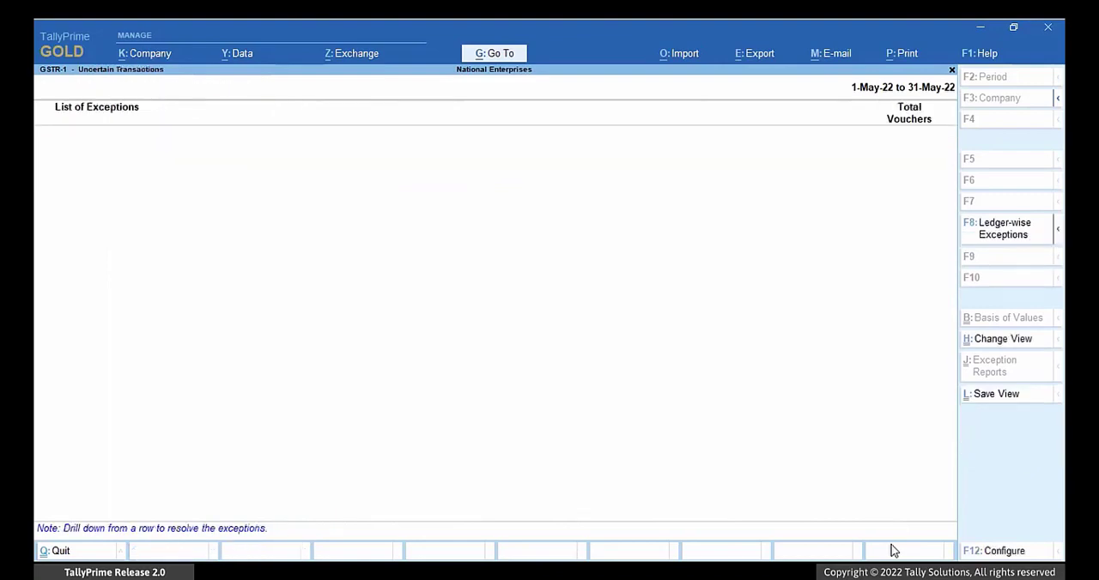
{"action": "key", "text": "Escape"}
{"action": "key", "text": "Down"}
{"action": "key", "text": "Down"}
{"action": "key", "text": "Down"}
{"action": "key", "text": "Down"}
{"action": "key", "text": "Down"}
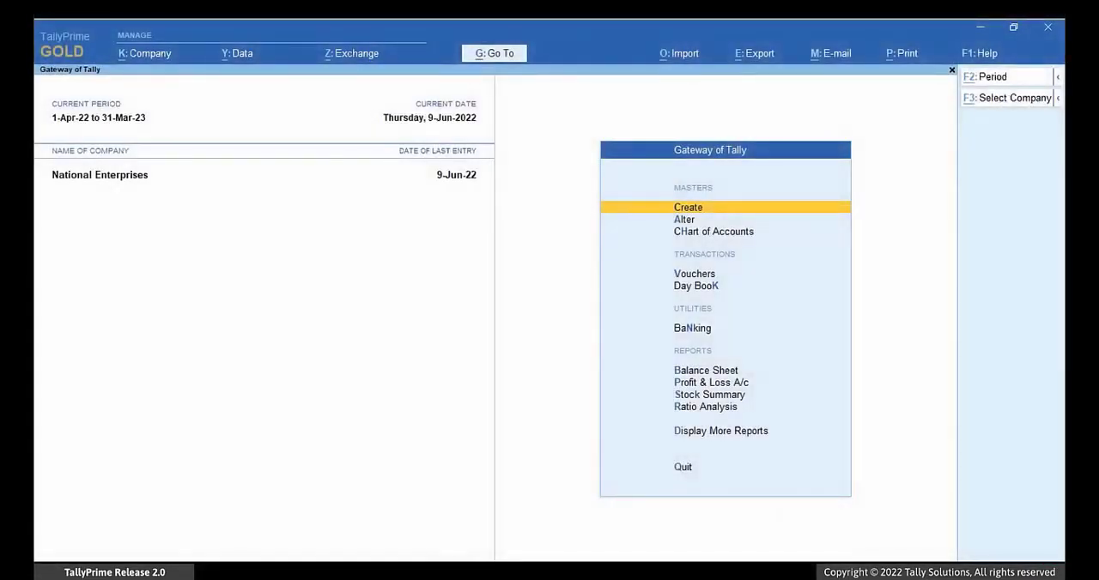
Step: Open the GST Rate Setup report from the Gateway of Tally
{"action": "key", "text": "alt+g"}
{"action": "type", "text": "GST Rate"}
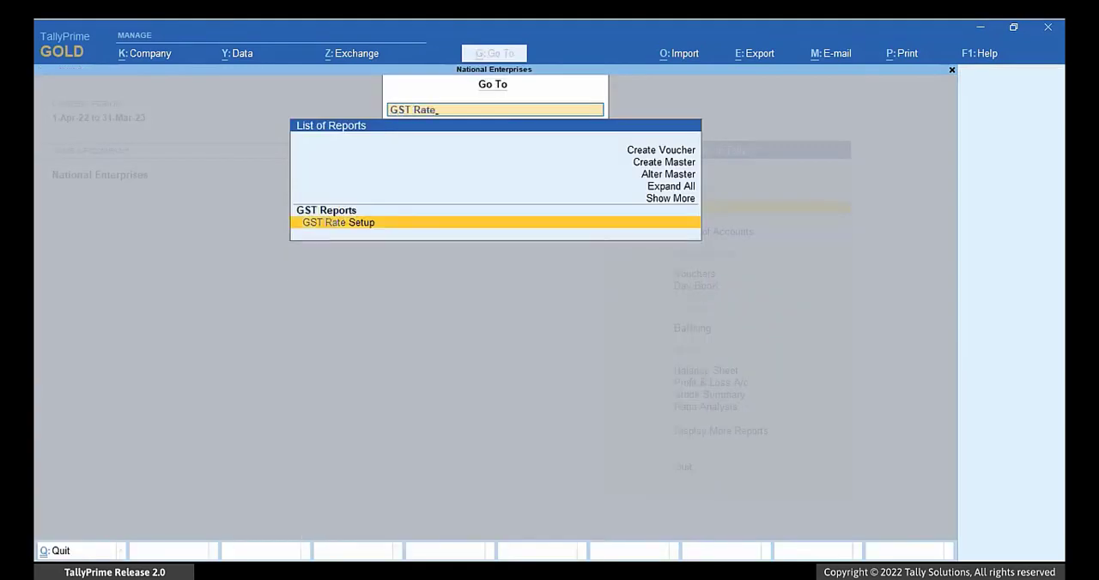
{"action": "key", "text": "Return"}
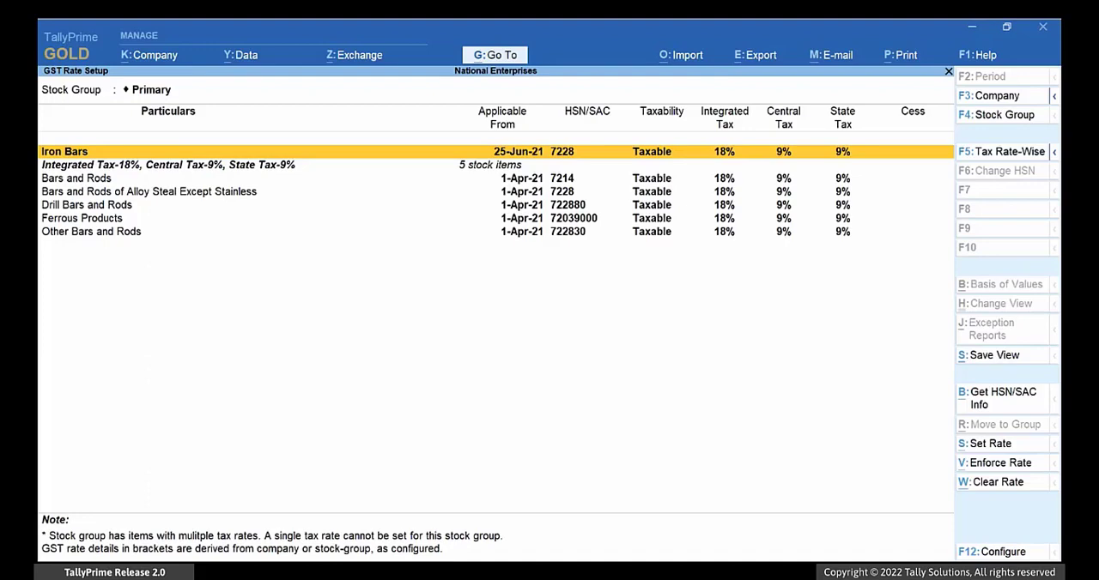
Step: Select the Drill Bars and Rods and Ferrous Products items and request their HSN/SAC information online
{"action": "key", "text": "Down"}
{"action": "key", "text": "Down"}
{"action": "key", "text": "Down"}
{"action": "key", "text": "Down"}
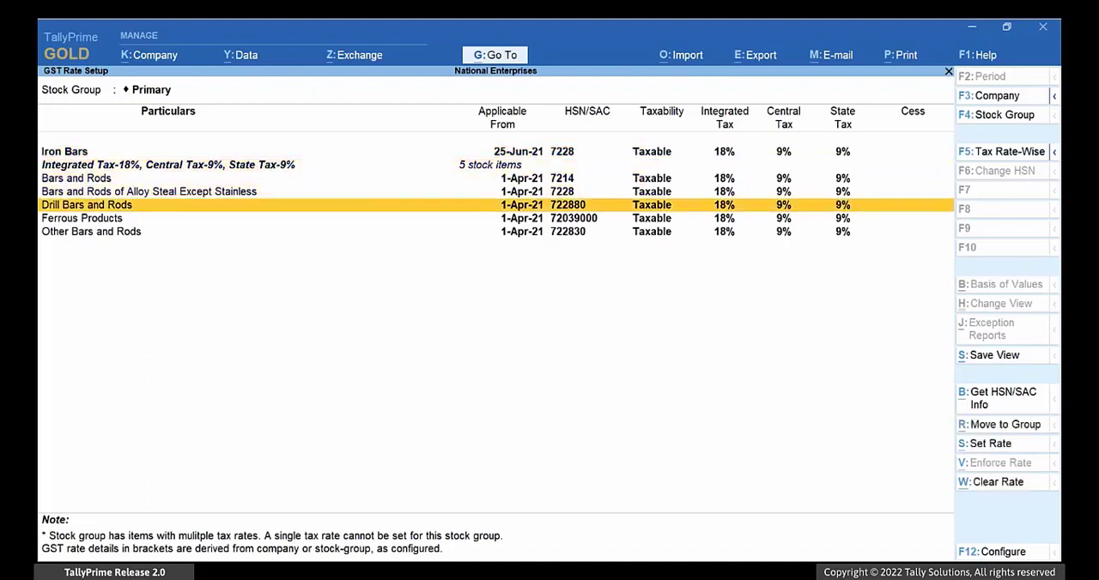
{"action": "key", "text": "Down"}
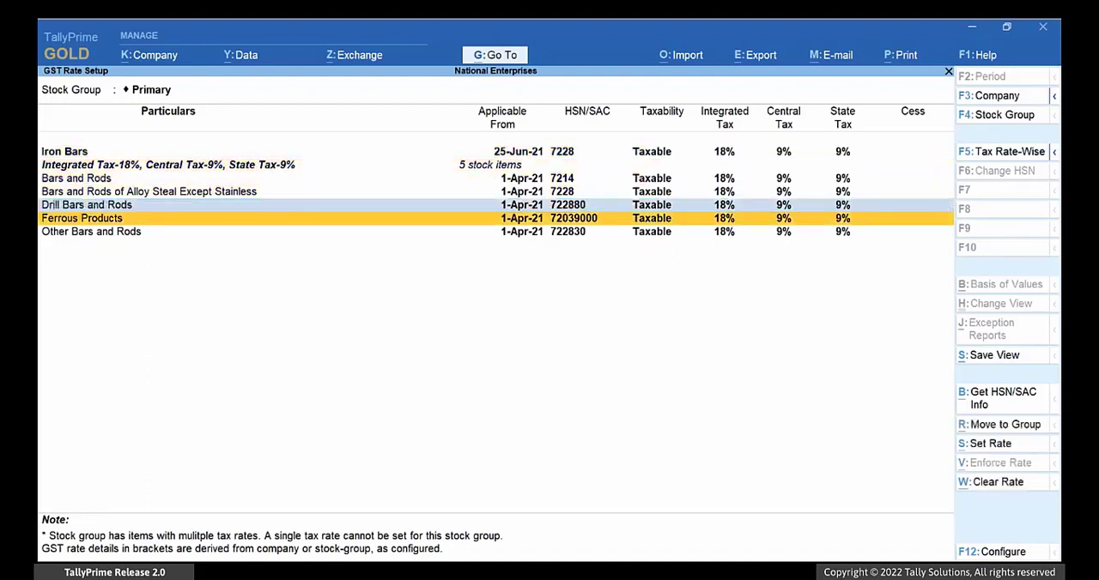
{"action": "key", "text": "space"}
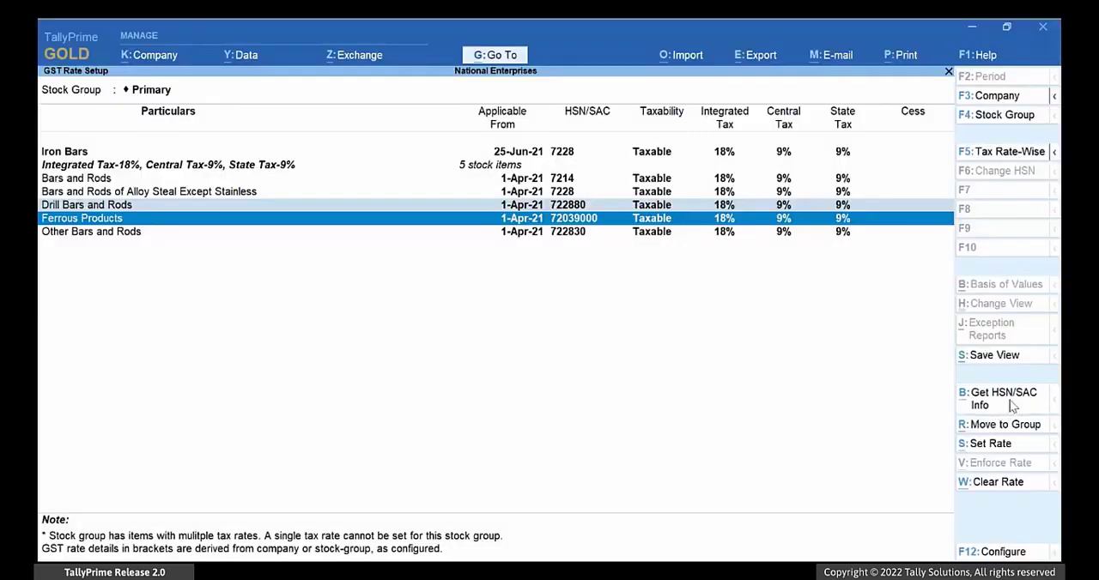
{"action": "left_click", "coordinate": [1011, 399]}
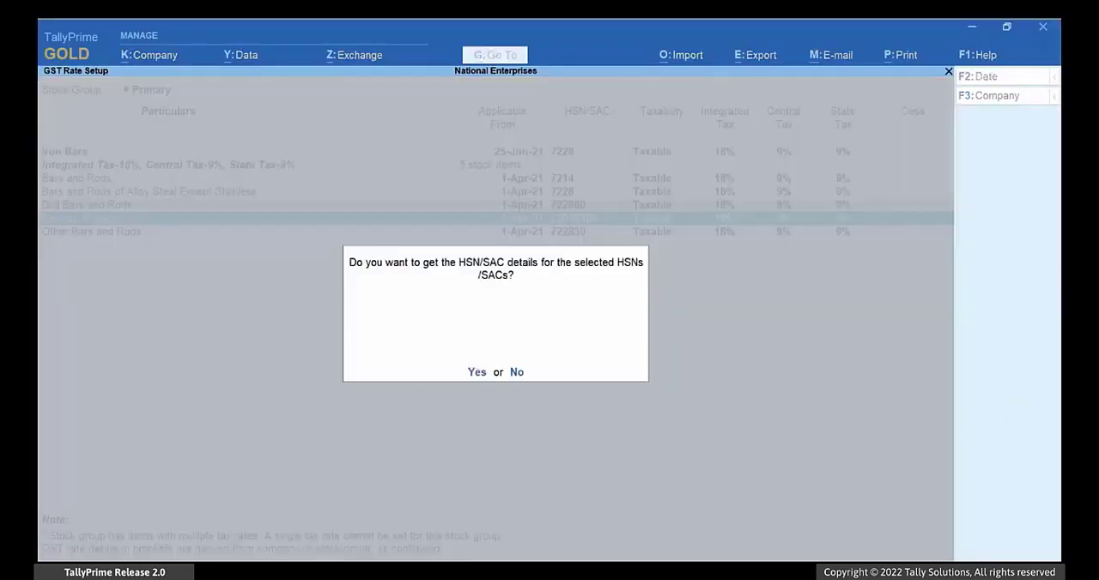
{"action": "key", "text": "y"}
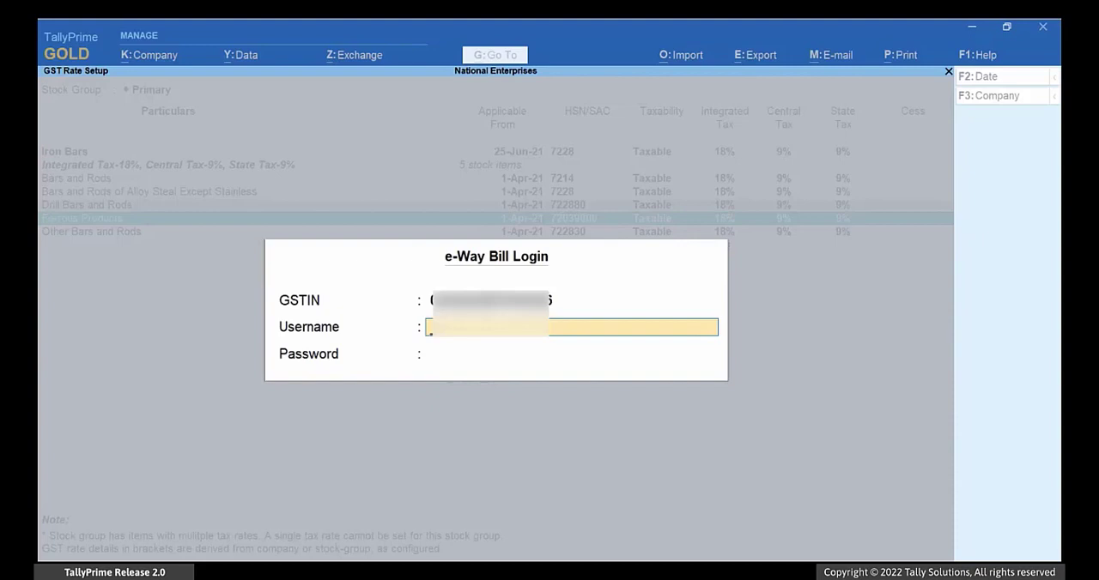
Step: Log in to e-Way Bill with the account username and password, and review the fetched HSN/SAC descriptions
{"action": "type", "text": "[username masked by privacy blur]"}
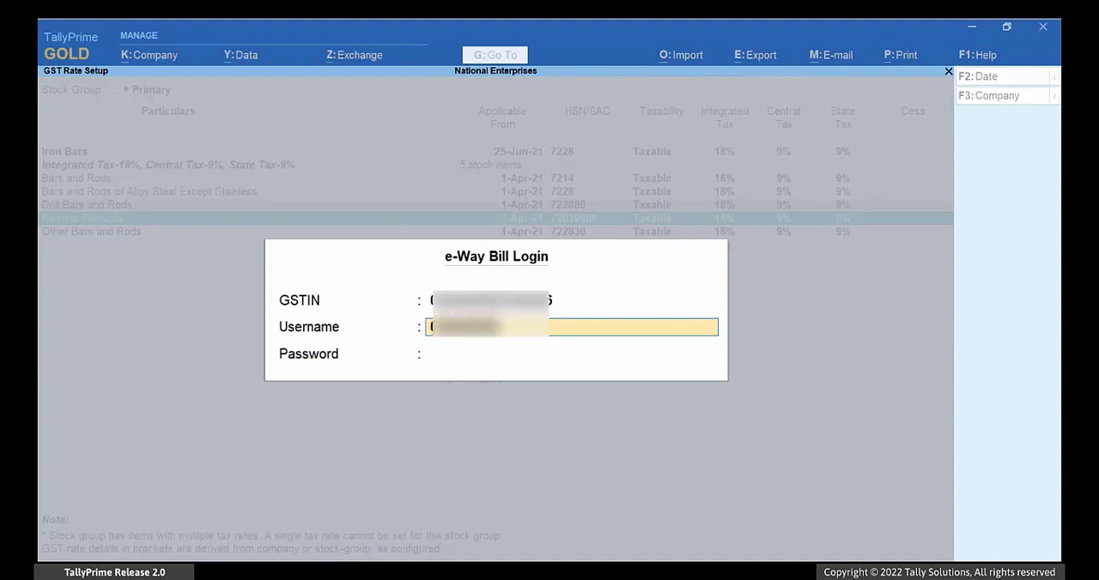
{"action": "key", "text": "Return"}
{"action": "type", "text": "********"}
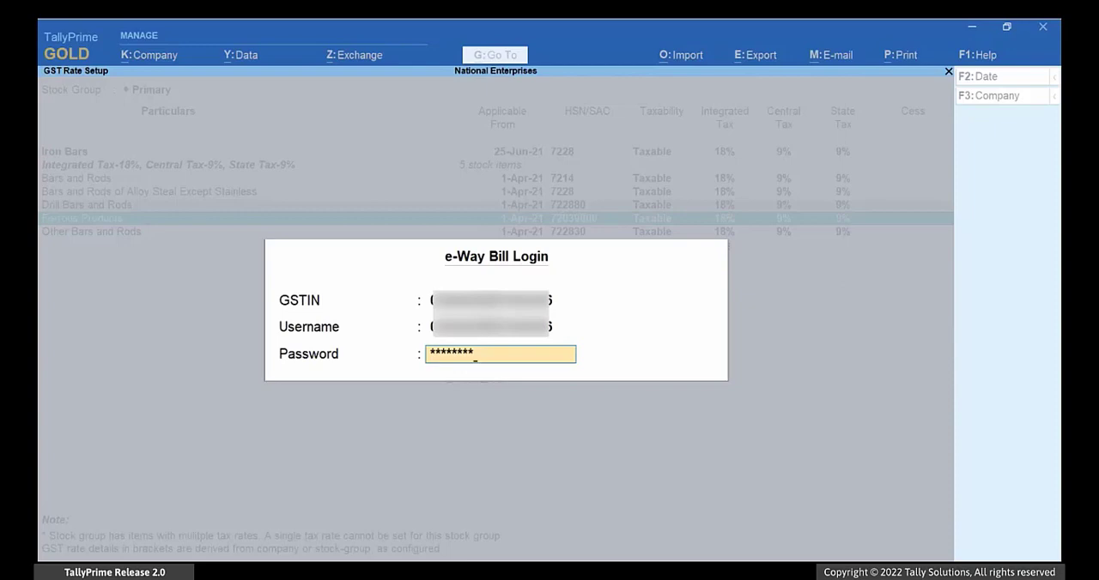
{"action": "key", "text": "Return"}
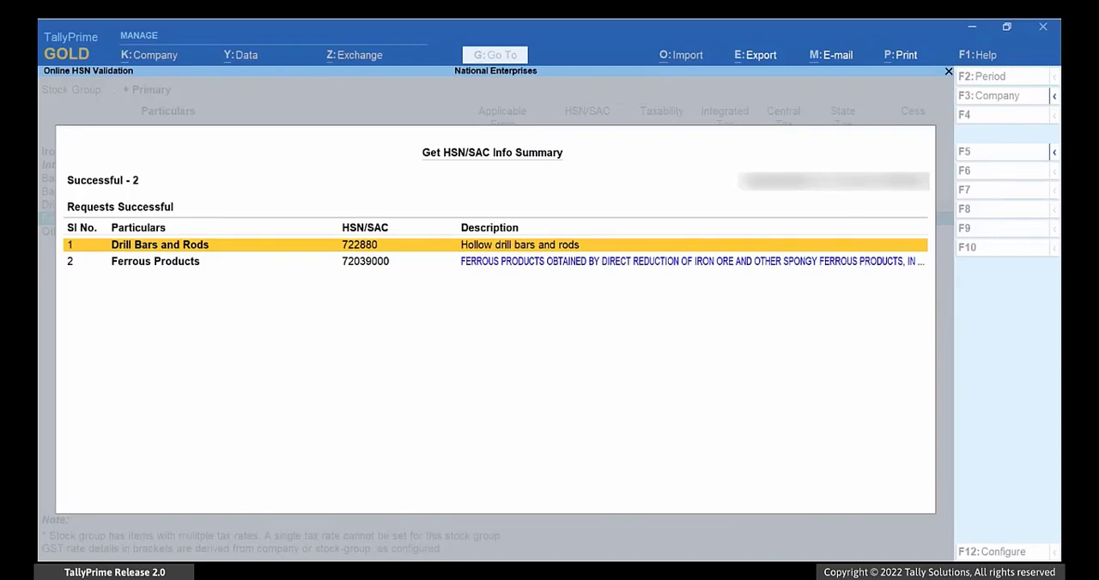
{"action": "key", "text": "Down"}
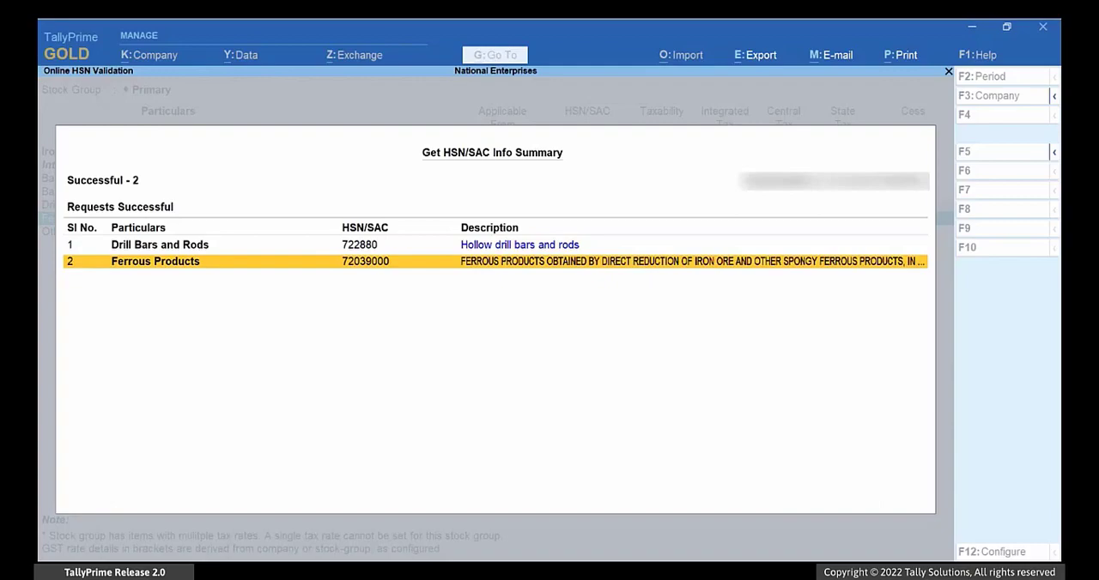
{"action": "key", "text": "Escape"}
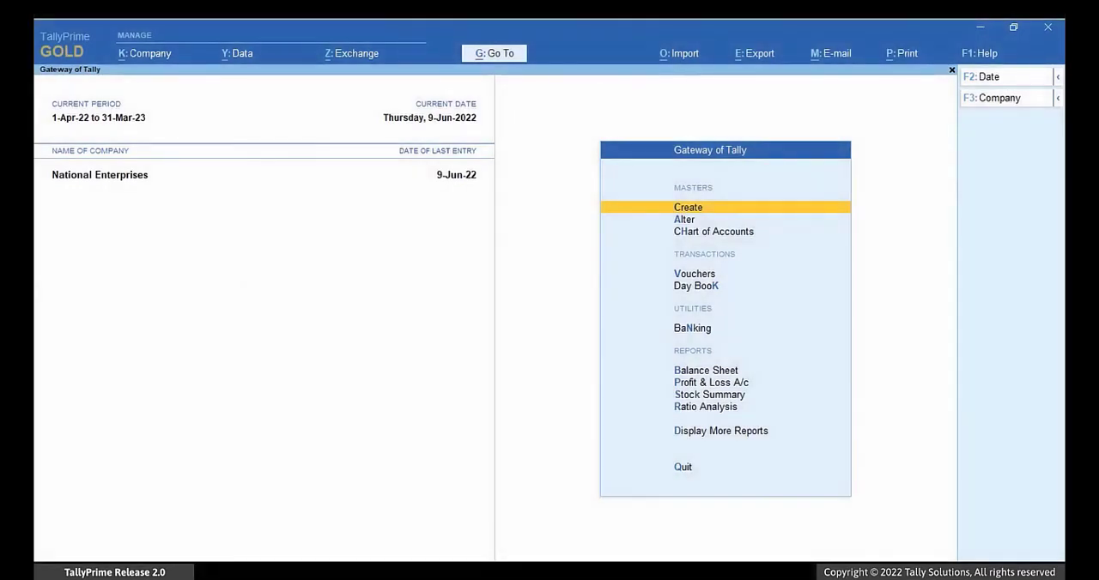
Step: Open the Update Party GSTIN report for the Sundry Creditors group with all ledgers included
{"action": "key", "text": "alt+g"}
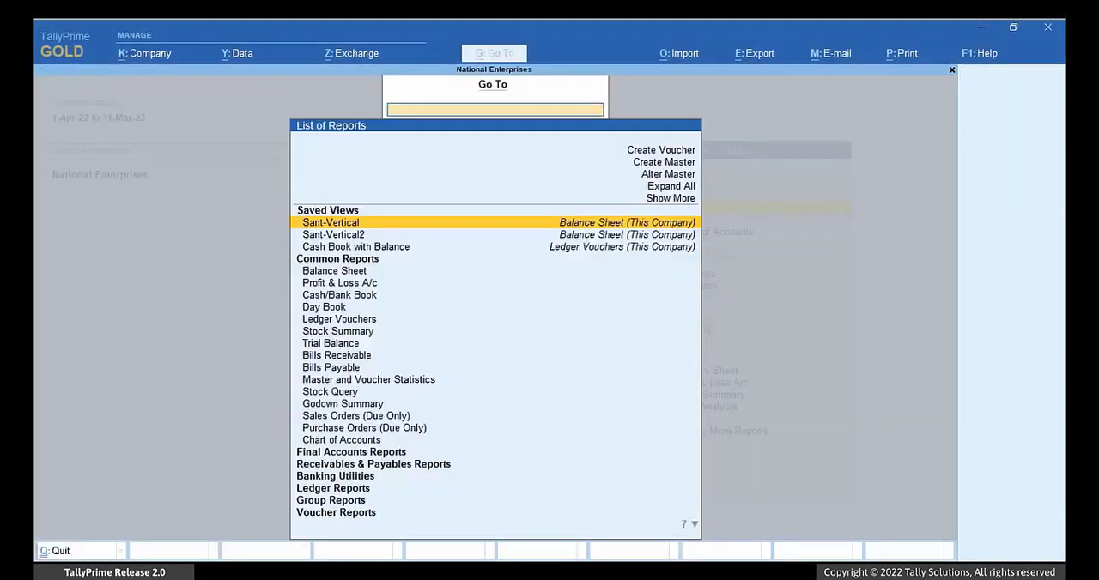
{"action": "type", "text": "Update"}
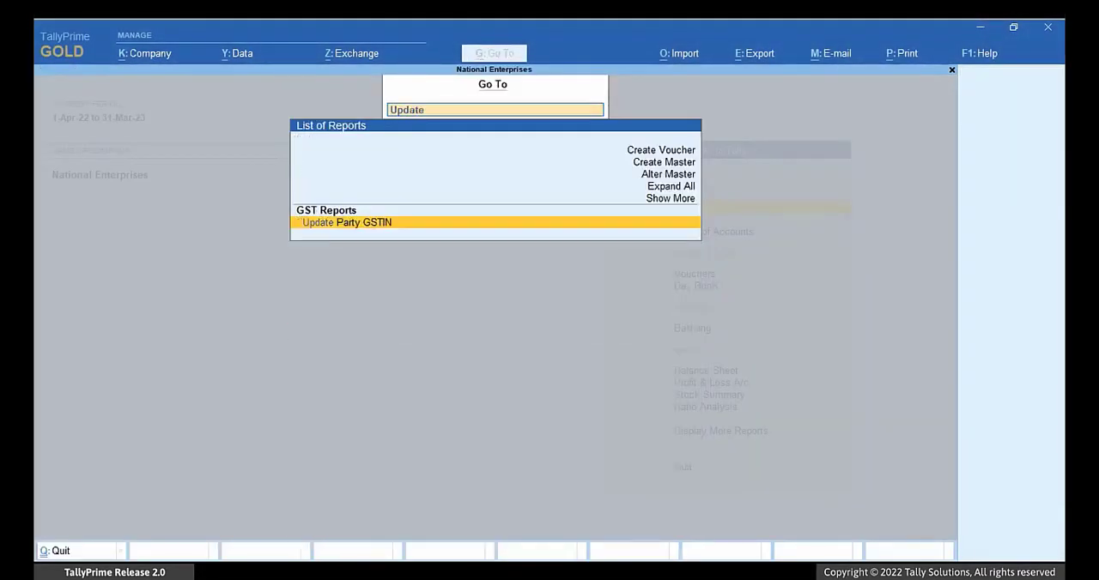
{"action": "key", "text": "Return"}
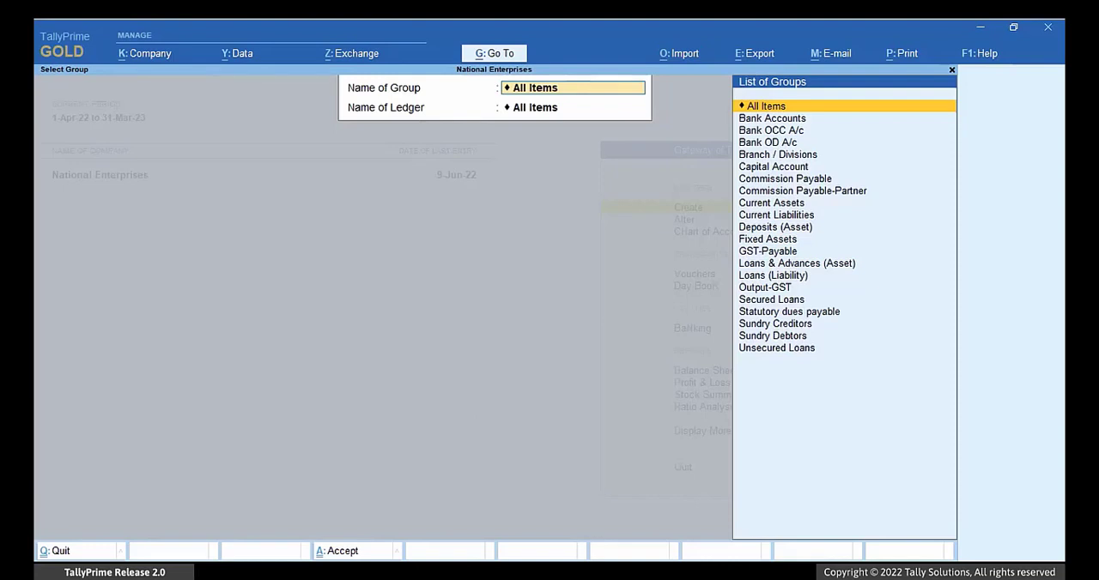
{"action": "key", "text": "Down"}
{"action": "key", "text": "Down"}
{"action": "key", "text": "Down"}
{"action": "key", "text": "Down"}
{"action": "key", "text": "Down"}
{"action": "key", "text": "Down"}
{"action": "key", "text": "Down"}
{"action": "key", "text": "Down"}
{"action": "key", "text": "Down"}
{"action": "key", "text": "Down"}
{"action": "key", "text": "Down"}
{"action": "key", "text": "Down"}
{"action": "key", "text": "Down"}
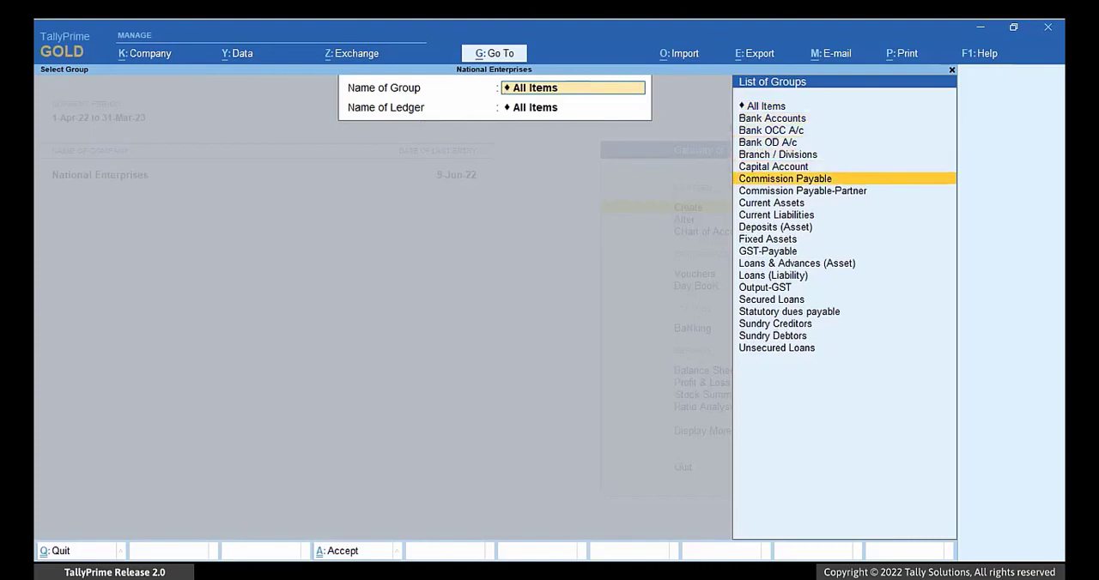
{"action": "key", "text": "Down"}
{"action": "key", "text": "Down"}
{"action": "key", "text": "Down"}
{"action": "key", "text": "Down"}
{"action": "key", "text": "Down"}
{"action": "key", "text": "Return"}
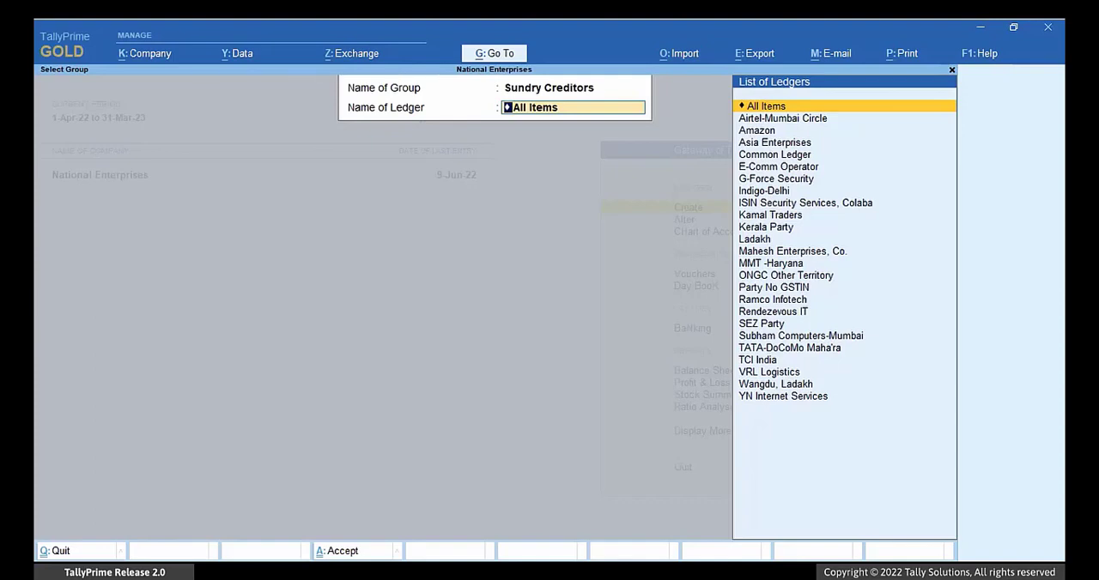
{"action": "key", "text": "Return"}
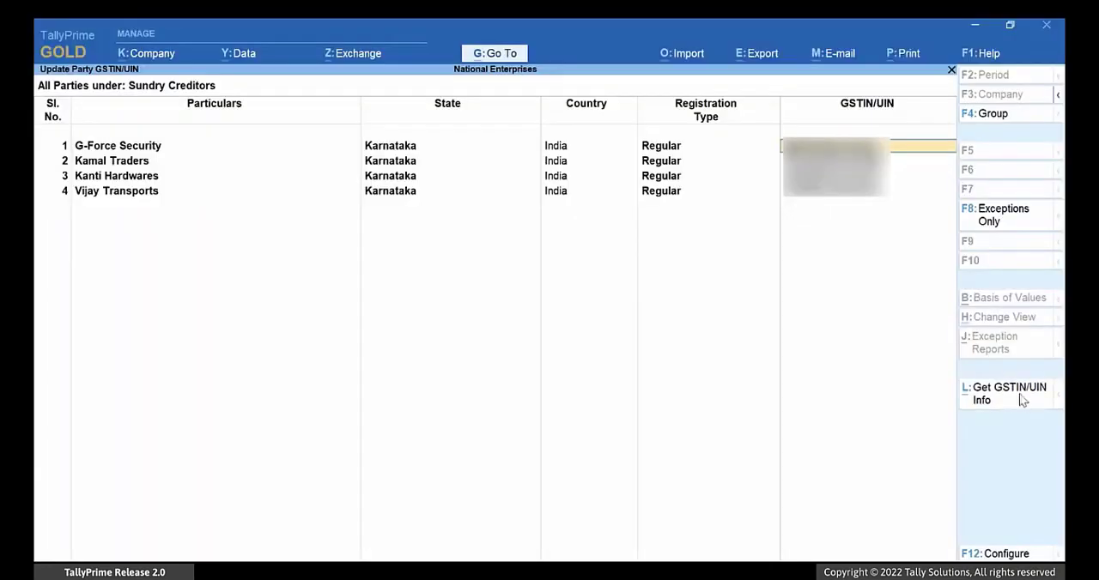
Step: Get the GSTIN/UIN information online for all GSTINs/UINs of the listed parties
{"action": "left_click", "coordinate": [1021, 398]}
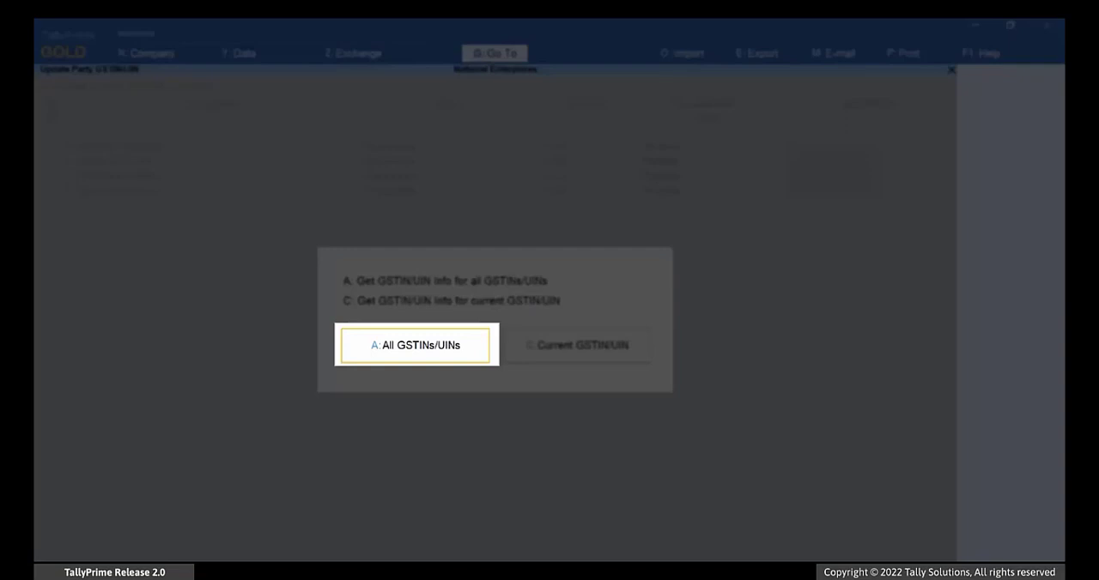
{"action": "key", "text": "a"}
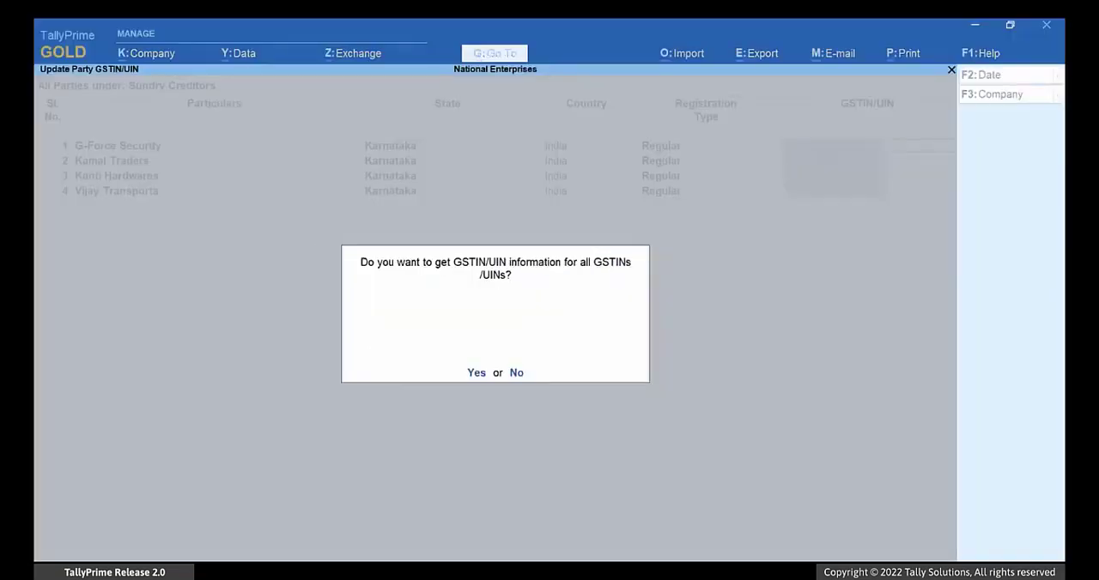
{"action": "key", "text": "y"}
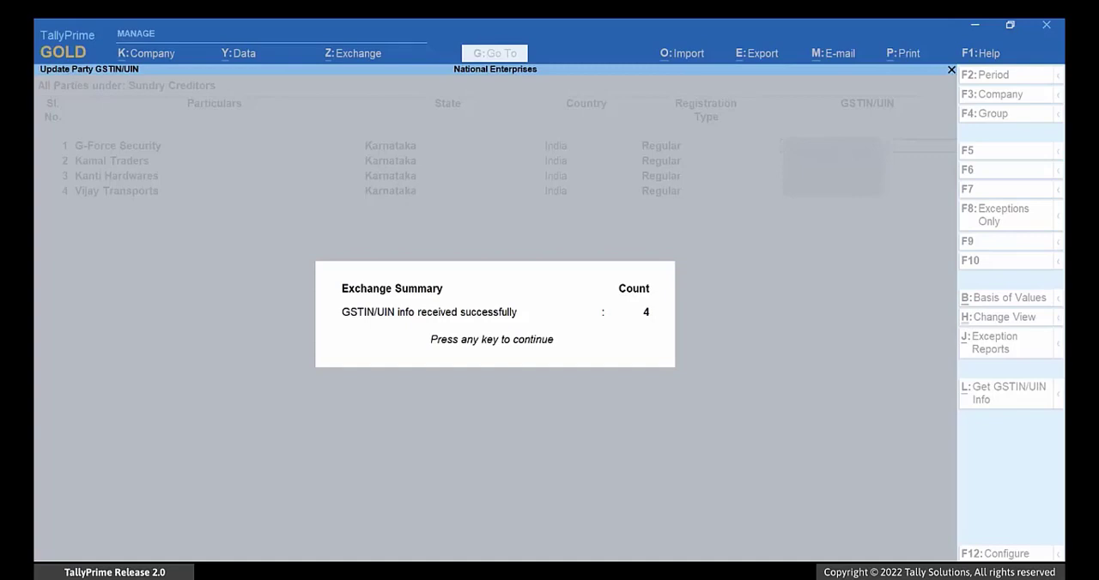
Step: Return to the parties list and set the Set GSTIN/UIN Info option to Yes for G-Force Security
{"action": "key", "text": "Return"}
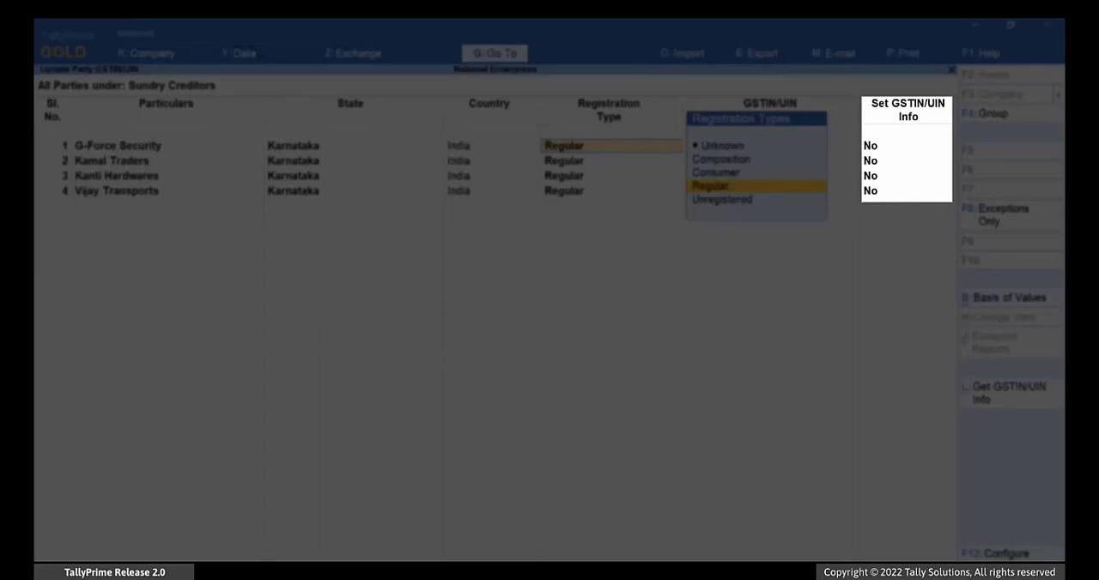
{"action": "key", "text": "Return"}
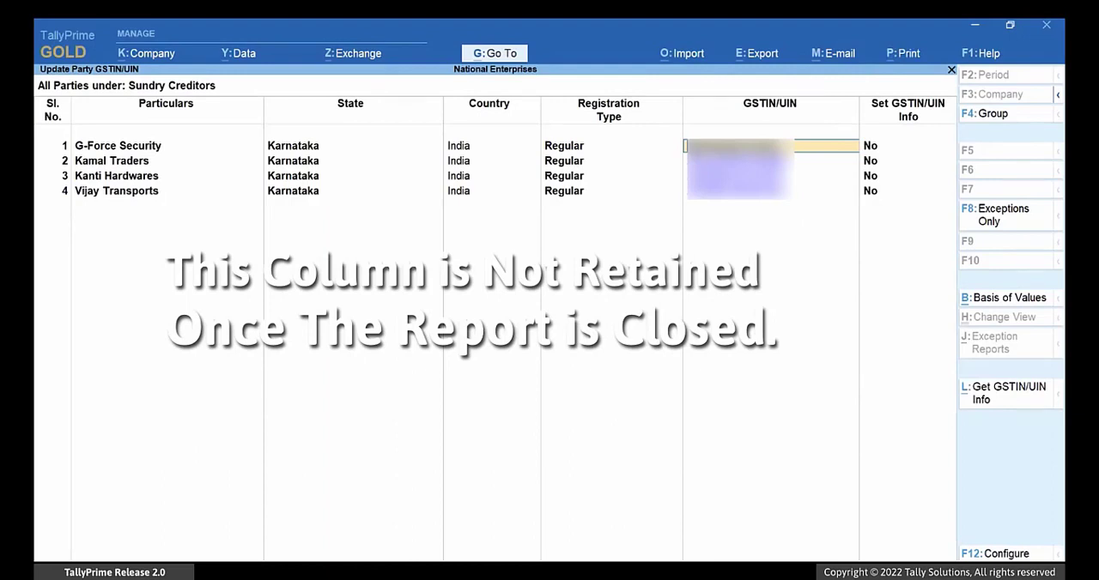
{"action": "key", "text": "Return"}
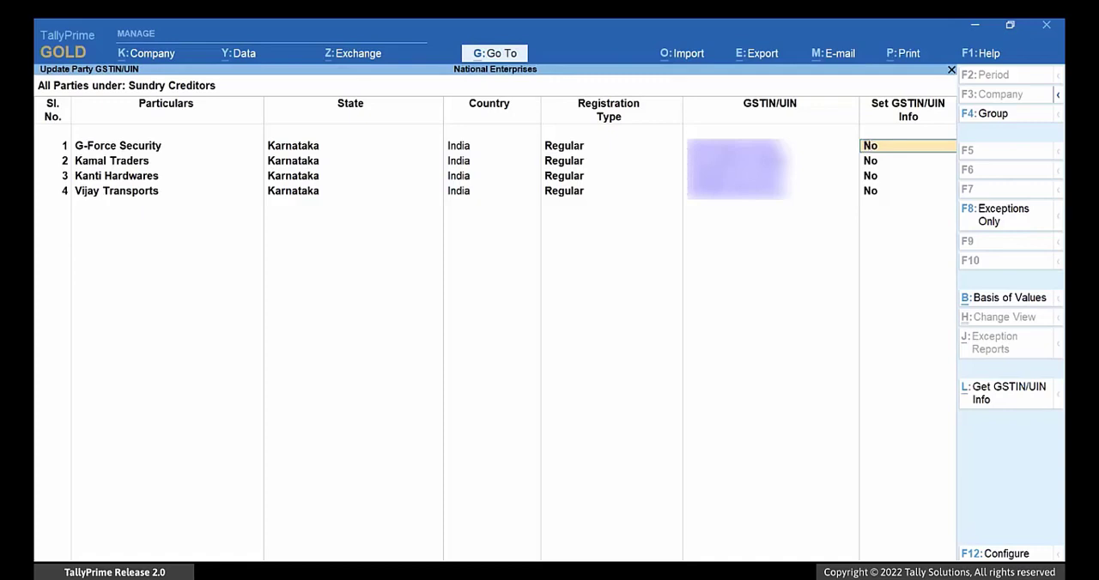
{"action": "type", "text": "Ye"}
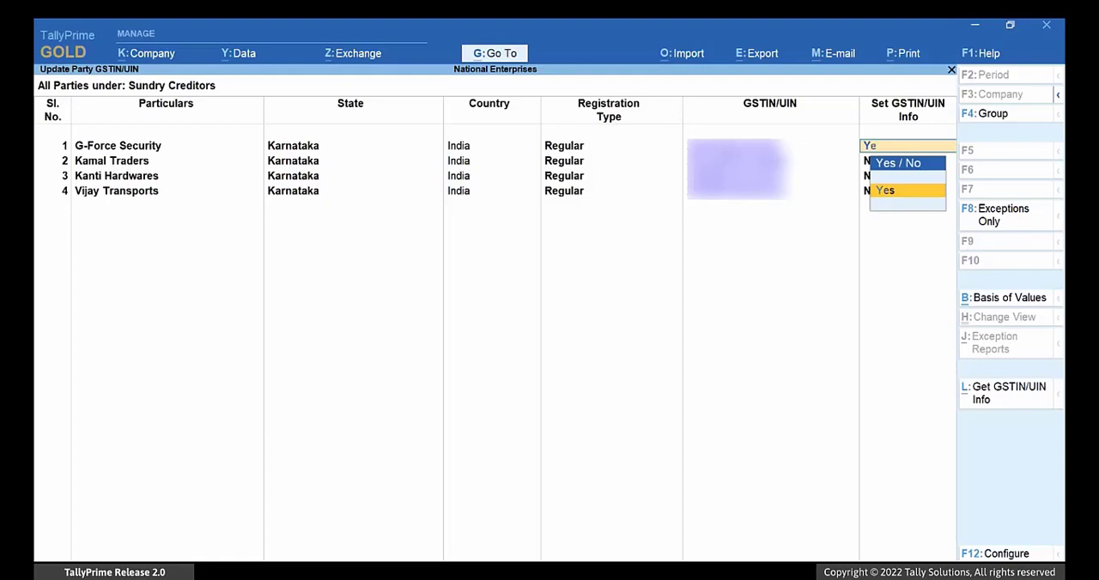
{"action": "key", "text": "Return"}
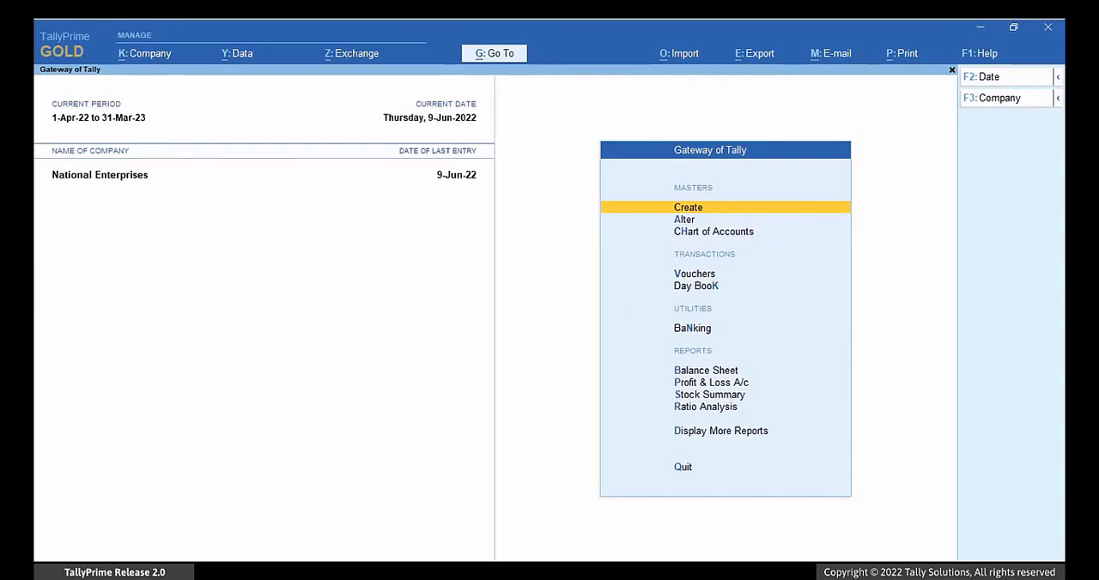
Step: Find and open the GSTR-1 report
{"action": "key", "text": "alt+g"}
{"action": "type", "text": "Gstr"}
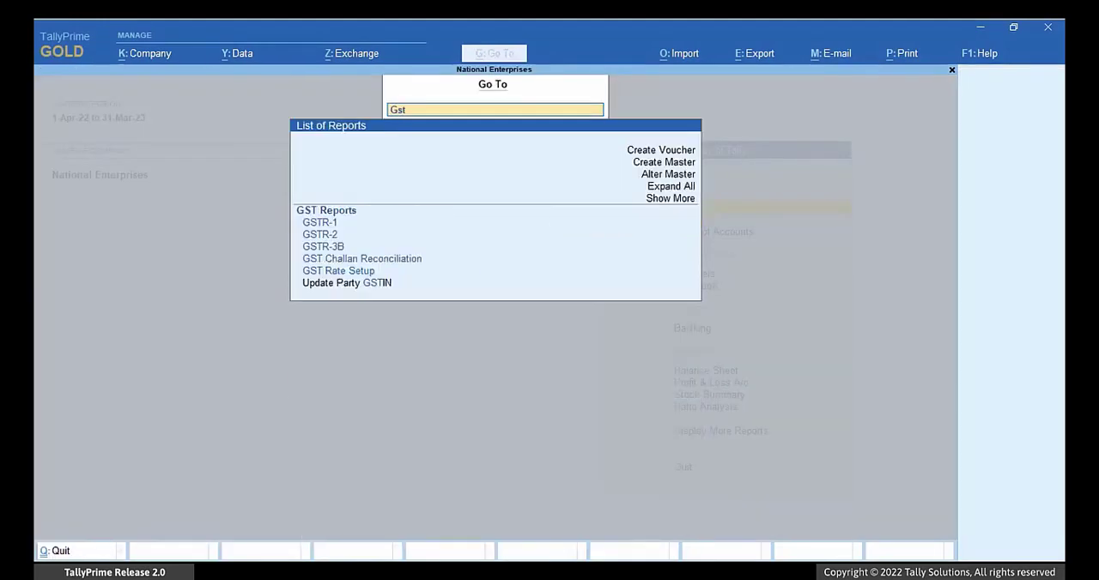
{"action": "key", "text": "Down"}
{"action": "key", "text": "Down"}
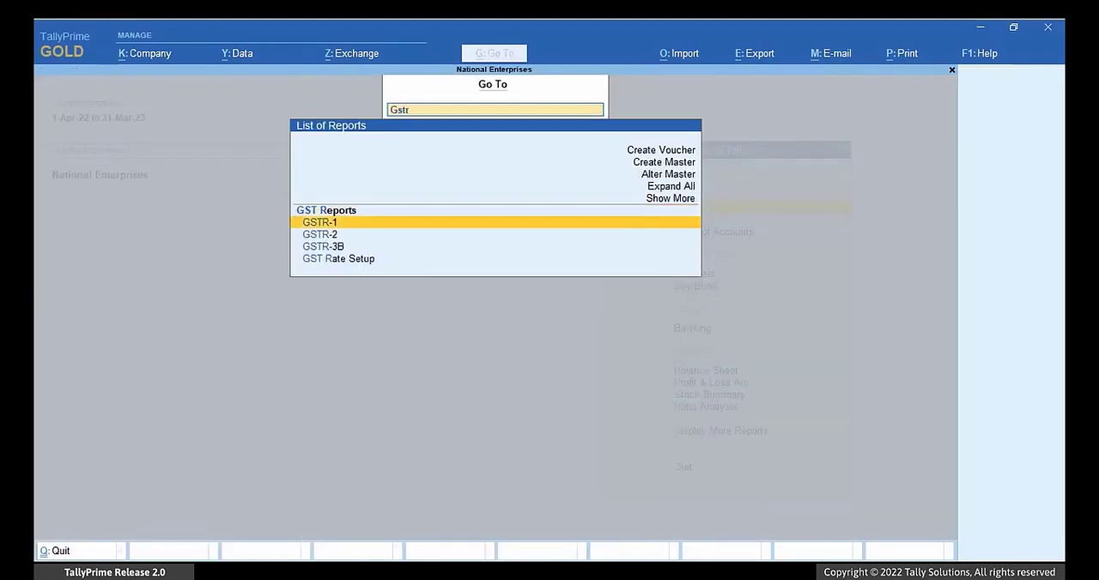
{"action": "key", "text": "Return"}
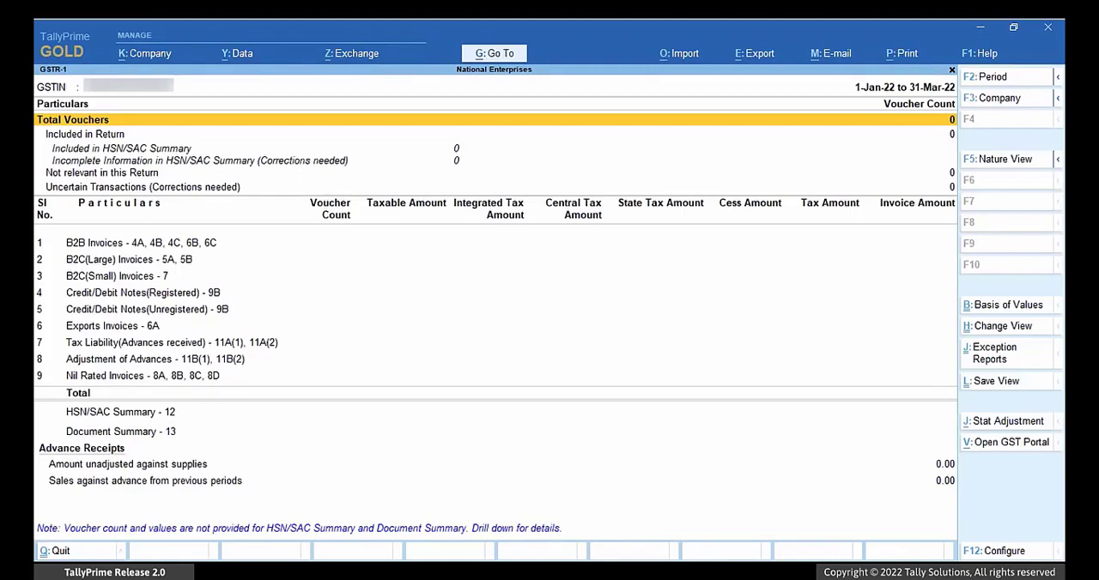
Step: Change the GSTR-1 report period to May 2022
{"action": "key", "text": "F2"}
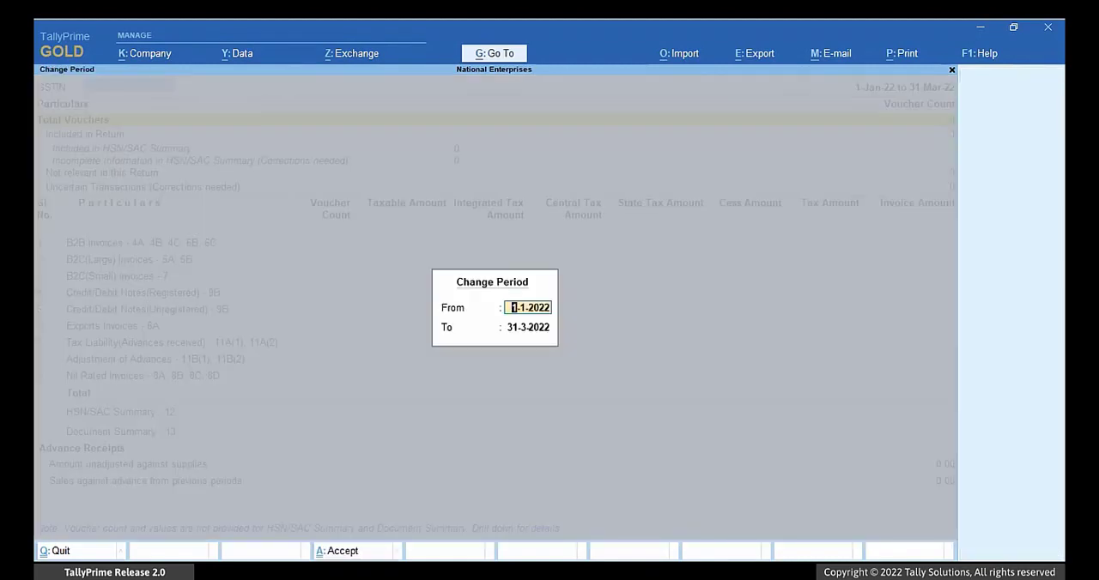
{"action": "type", "text": "may"}
{"action": "key", "text": "Return"}
{"action": "type", "text": "may"}
{"action": "key", "text": "Return"}
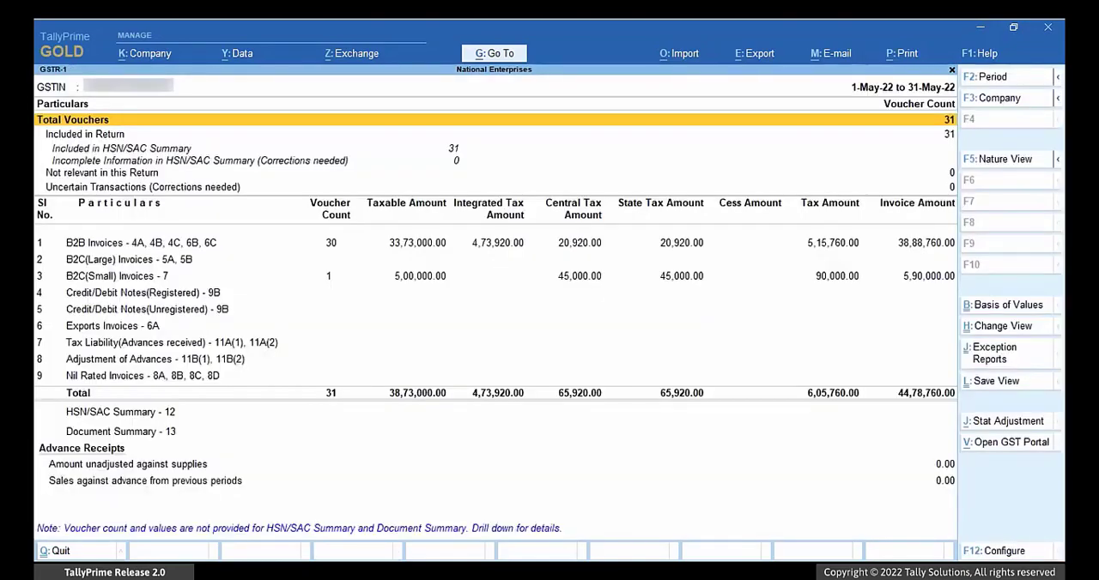
Step: Start an e-return export of GSTR-1 with the file format JSON (Data Interchange)
{"action": "key", "text": "alt+e"}
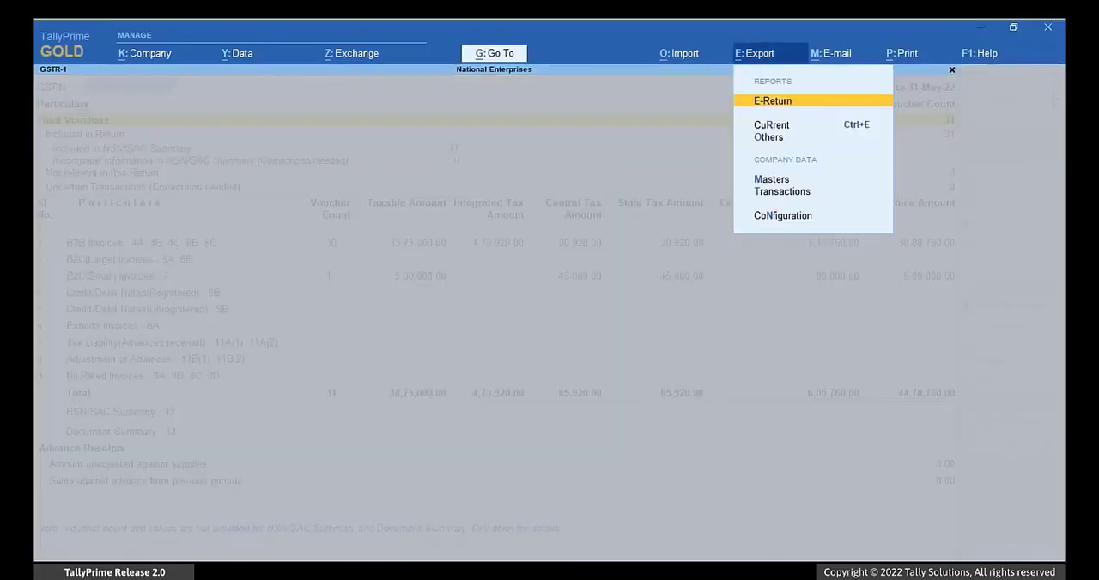
{"action": "key", "text": "Return"}
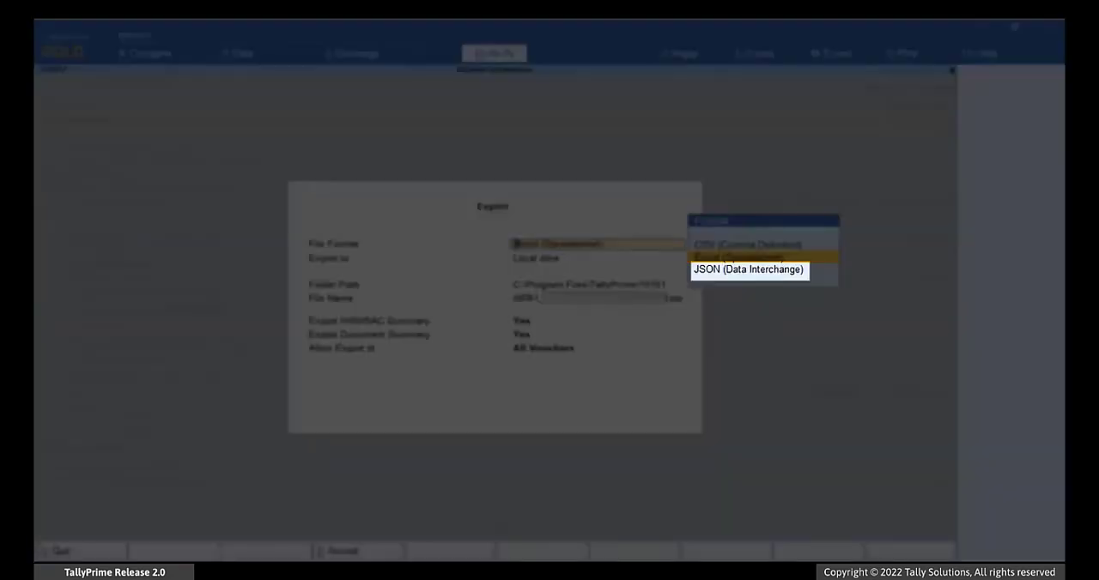
{"action": "key", "text": "Down"}
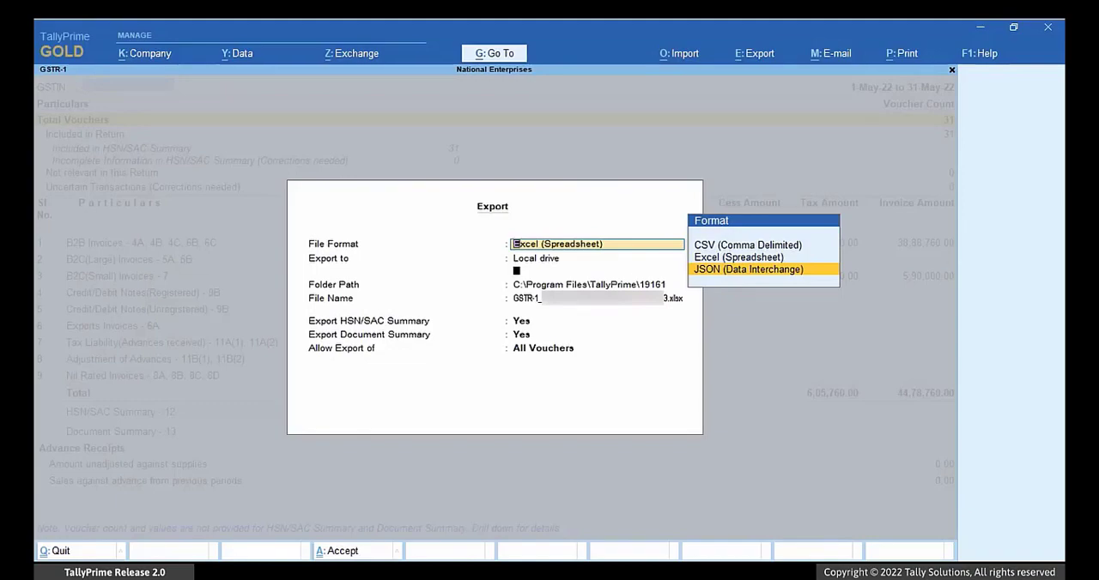
{"action": "key", "text": "Return"}
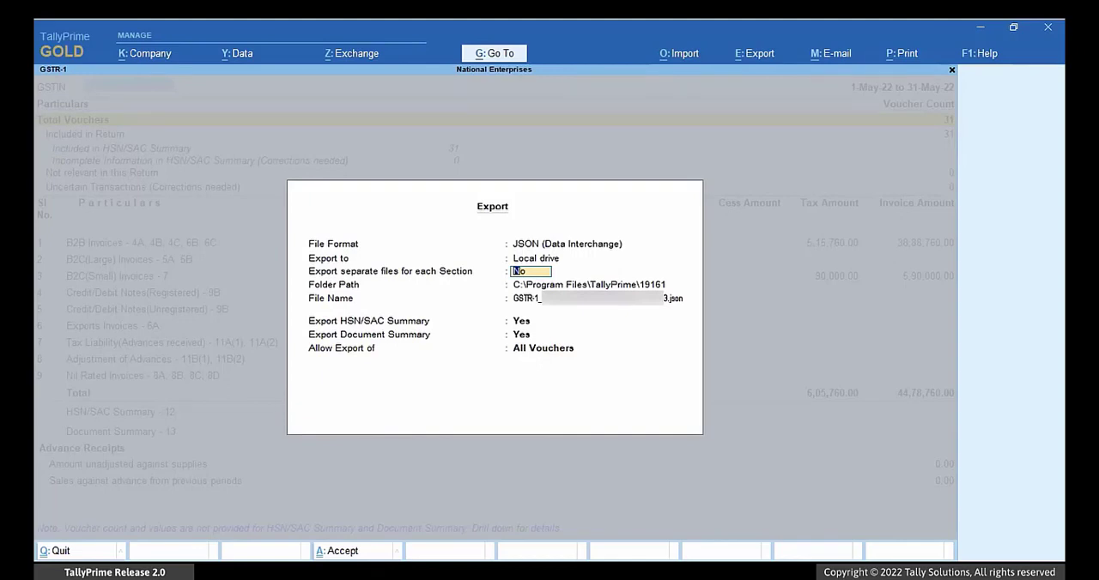
Step: Set the folder path for the JSON export to D:\Returns, without separate files for each section
{"action": "key", "text": "Return"}
{"action": "key", "text": "Up"}
{"action": "key", "text": "Return"}
{"action": "type", "text": "D"}
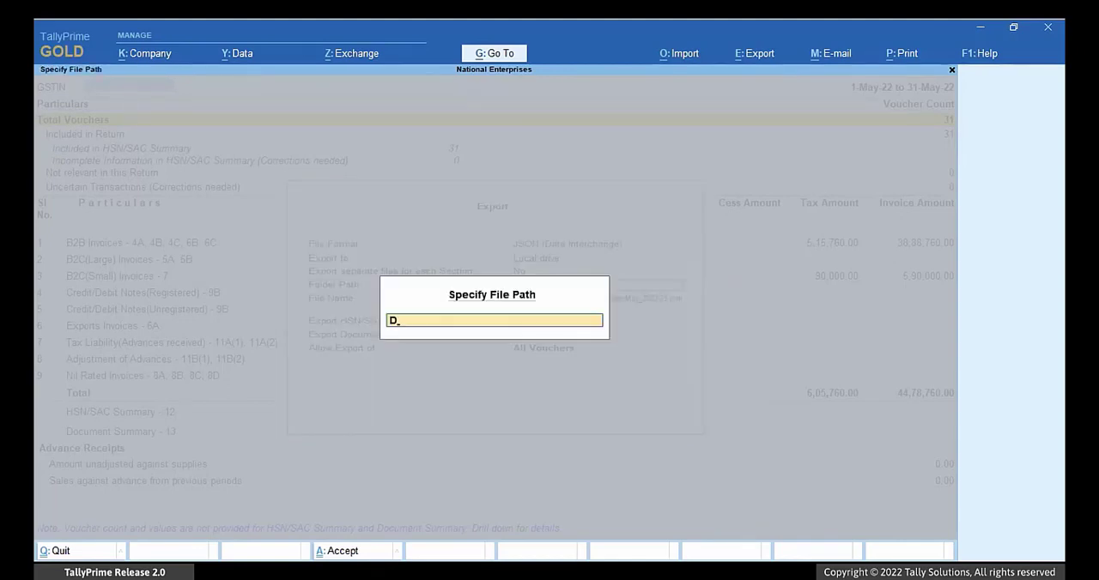
{"action": "type", "text": ":\\Returns"}
{"action": "key", "text": "Return"}
{"action": "key", "text": "Return"}
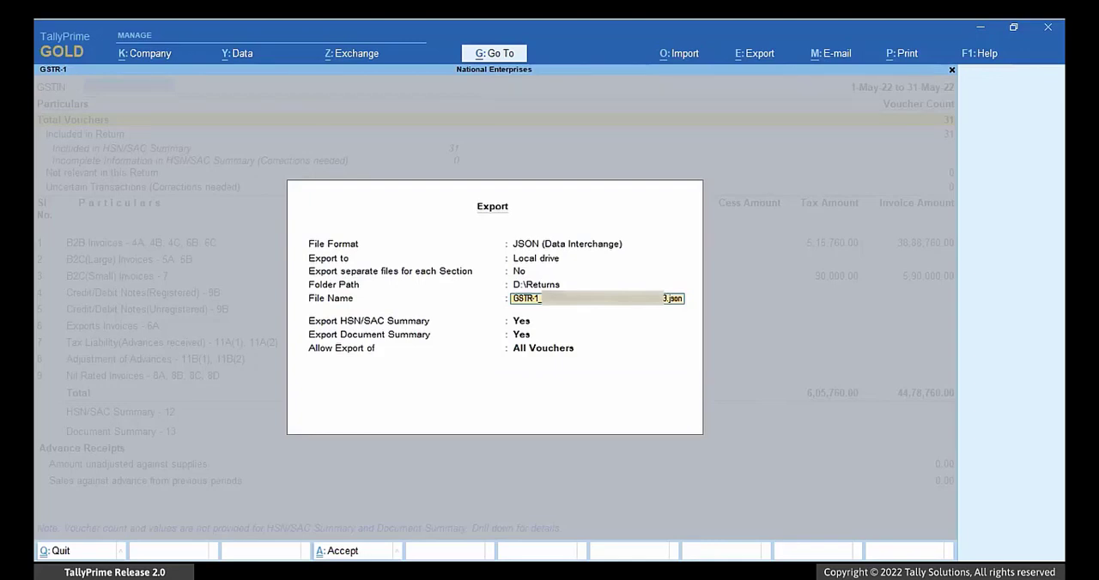
Step: Export the JSON return under the suggested file name, including the HSN/SAC and document summaries and all vouchers
{"action": "key", "text": "Return"}
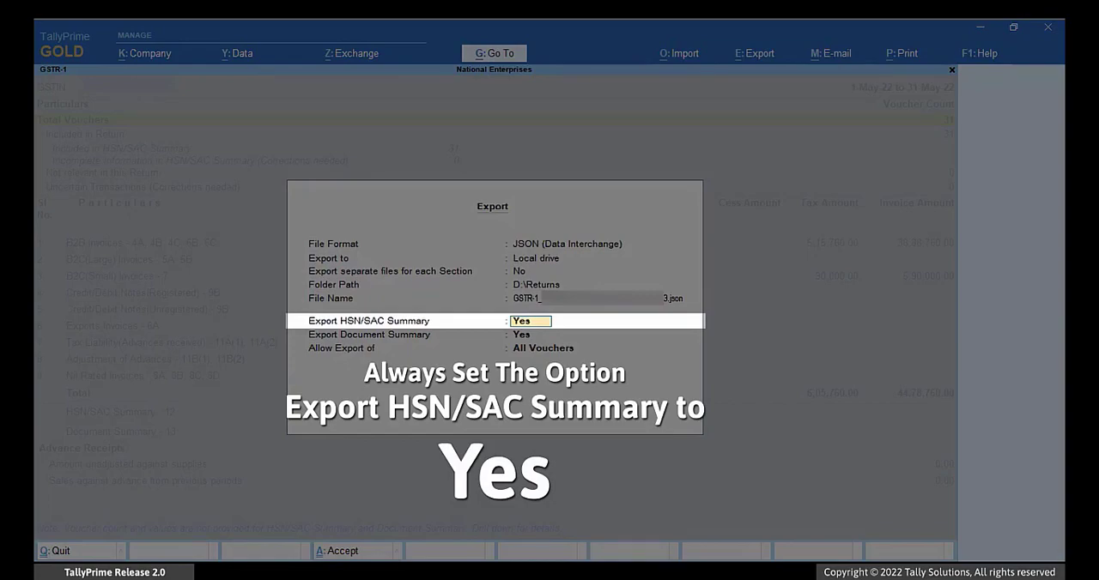
{"action": "key", "text": "Return"}
{"action": "key", "text": "Return"}
{"action": "key", "text": "Return"}
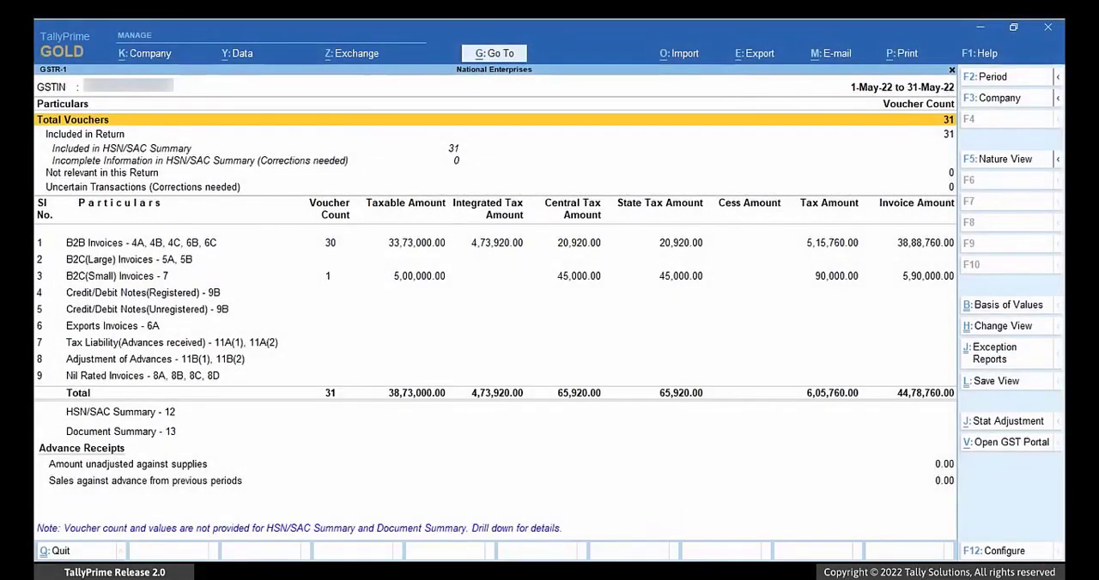
Step: Start another GSTR-1 e-return export in Excel (Spreadsheet) format with D:\Returns as the folder path
{"action": "key", "text": "alt+e"}
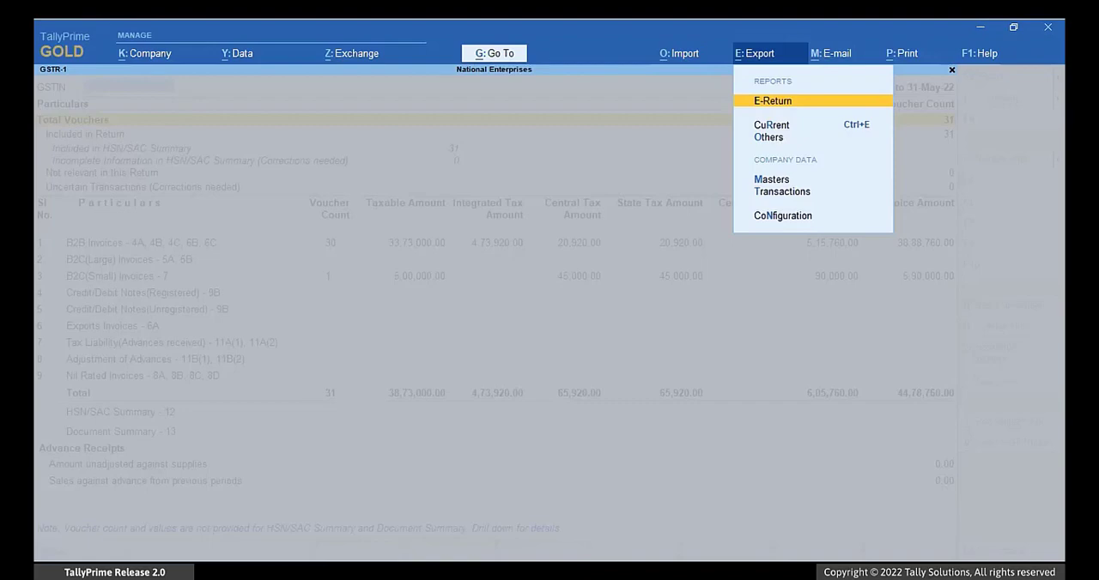
{"action": "key", "text": "r"}
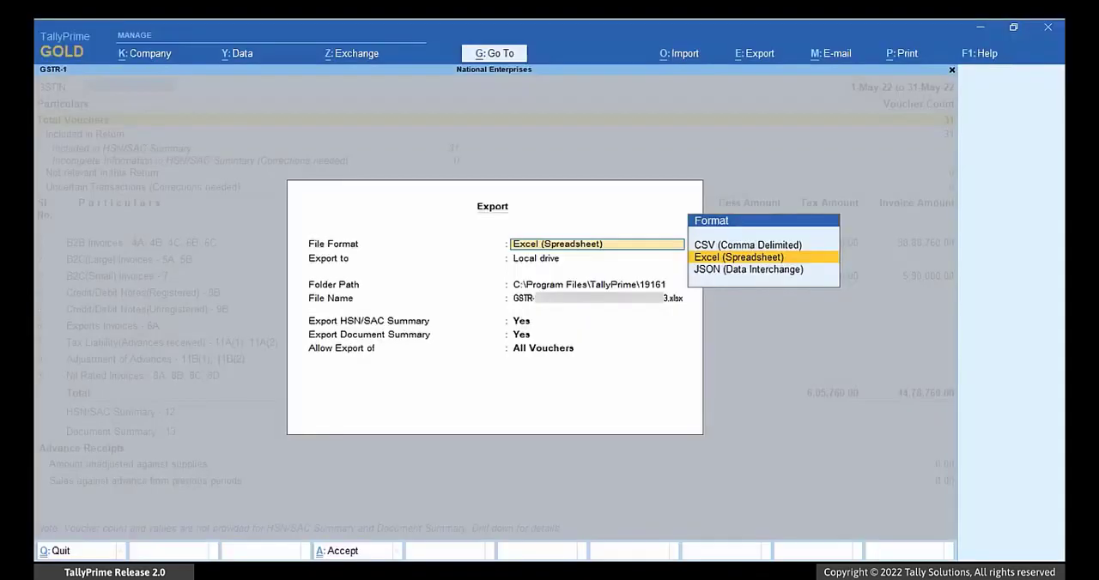
{"action": "key", "text": "Return"}
{"action": "key", "text": "Return"}
{"action": "key", "text": "Up"}
{"action": "key", "text": "Up"}
{"action": "key", "text": "Return"}
{"action": "type", "text": "D:"}
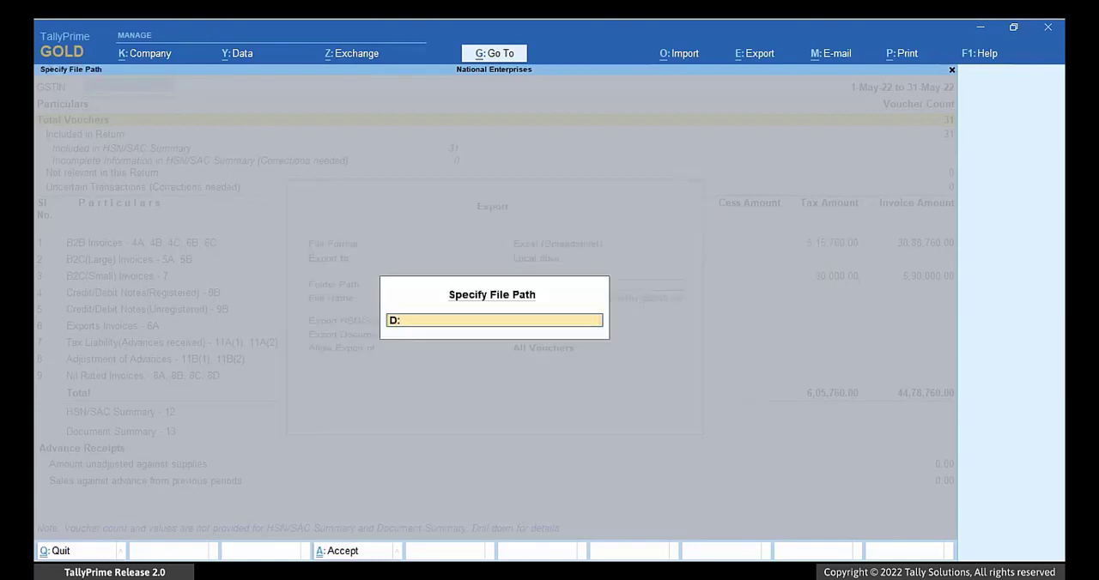
{"action": "type", "text": "\\Returns"}
{"action": "key", "text": "Return"}
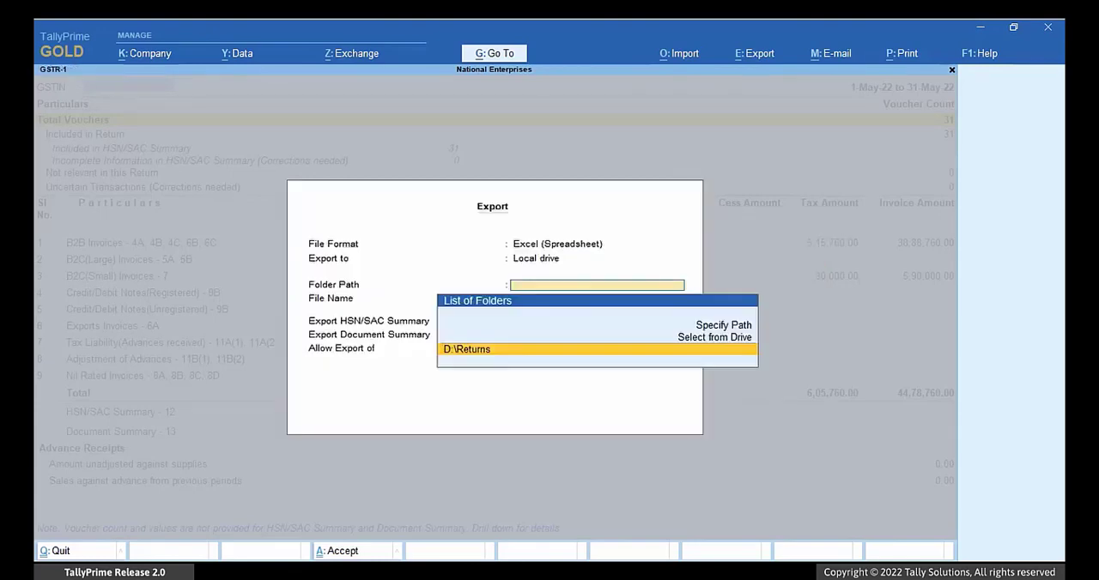
{"action": "key", "text": "Return"}
{"action": "key", "text": "Return"}
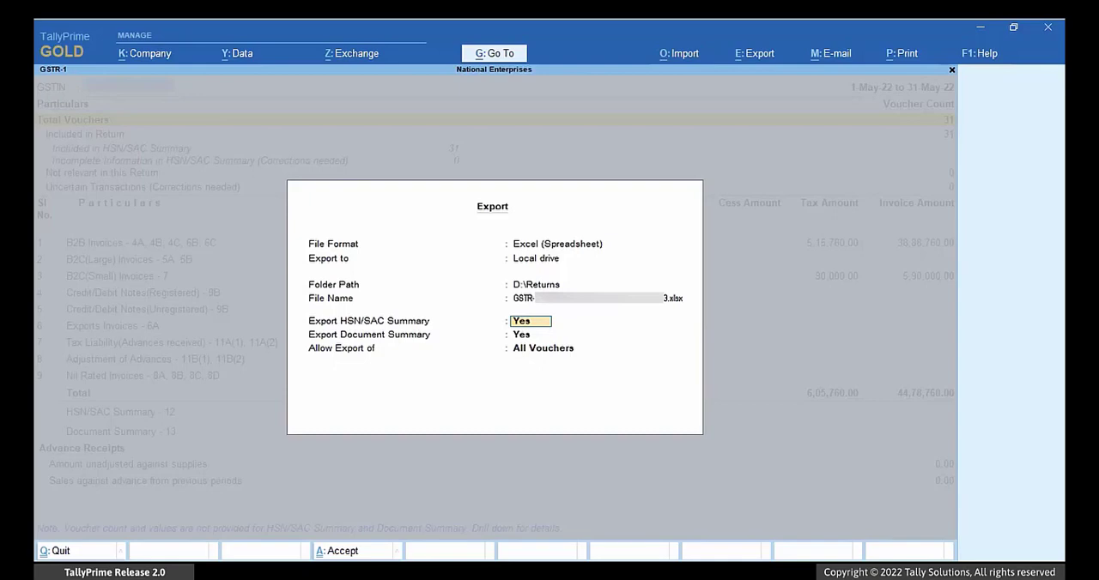
Step: Export the Excel return with the HSN/SAC summary, the document summary and all vouchers included
{"action": "key", "text": "Return"}
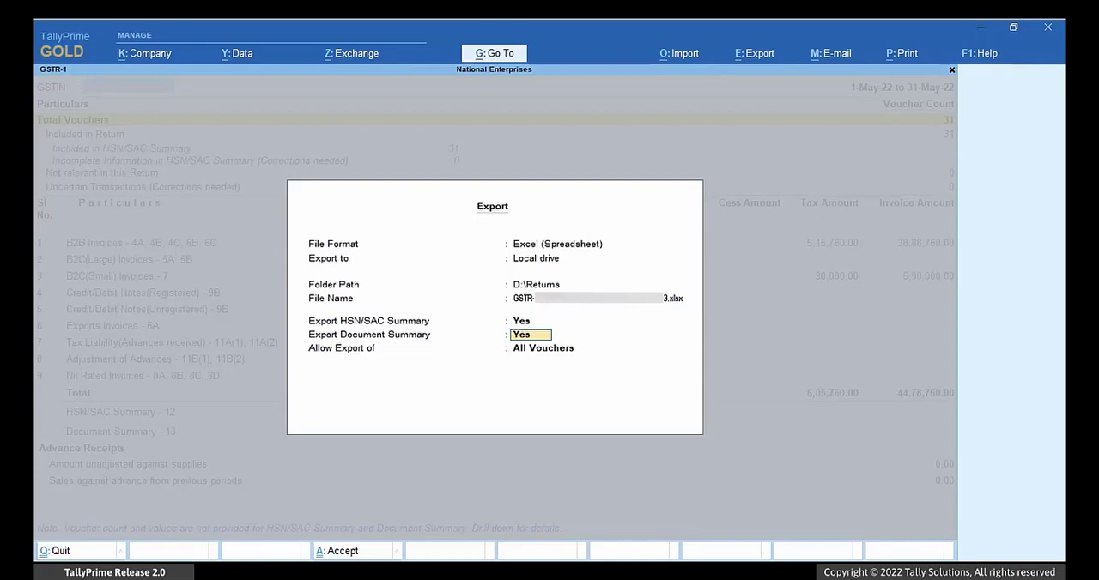
{"action": "key", "text": "Return"}
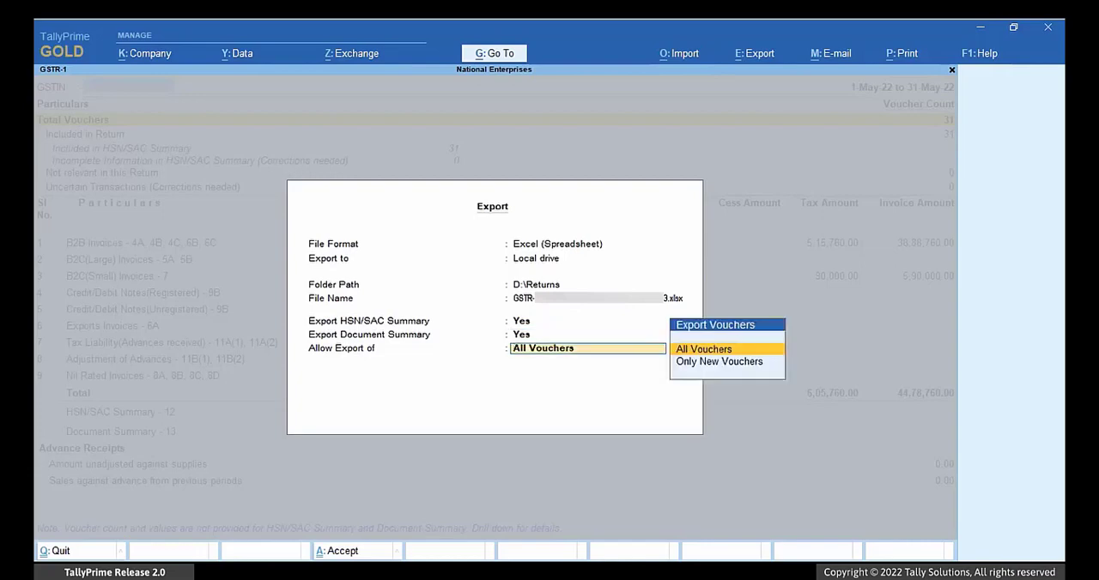
{"action": "key", "text": "Return"}
Step: Switch to the GST Offline Tool and start a new GSTR-1/IFF upload for the company's GSTIN, financial year 2022-23, tax period May
{"action": "left_click", "coordinate": [544, 394]}
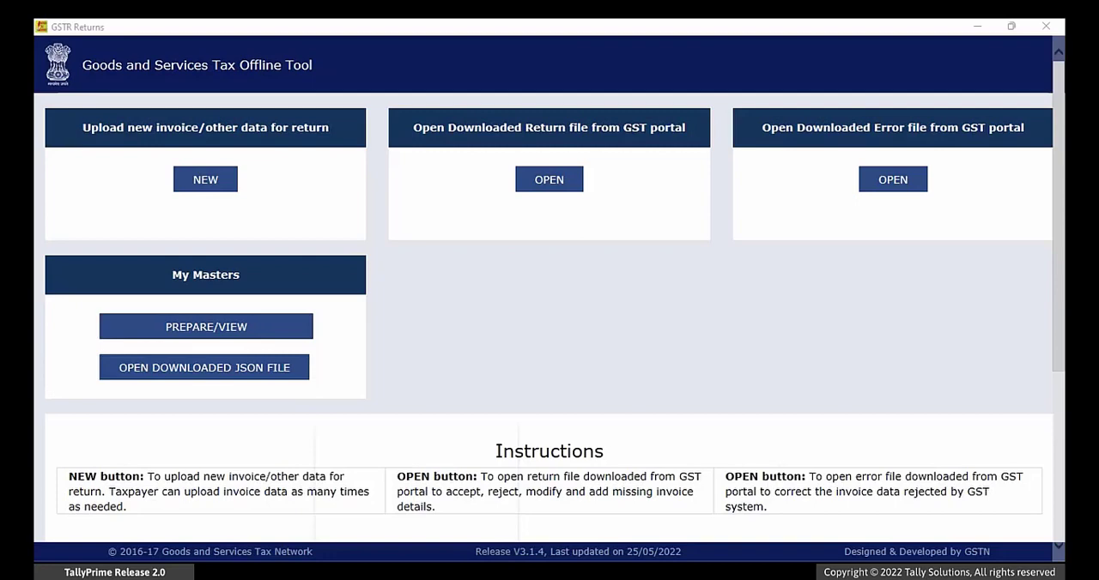
{"action": "left_click", "coordinate": [230, 182]}
{"action": "left_click", "coordinate": [399, 220]}
{"action": "type", "text": "05"}
{"action": "key", "text": "Tab"}
{"action": "key", "text": "Tab"}
{"action": "key", "text": "Up"}
{"action": "key", "text": "Tab"}
{"action": "left_click", "coordinate": [239, 316]}
{"action": "left_click", "coordinate": [288, 355]}
{"action": "left_click", "coordinate": [506, 394]}
{"action": "left_click", "coordinate": [983, 461]}
{"action": "left_click", "coordinate": [579, 386]}
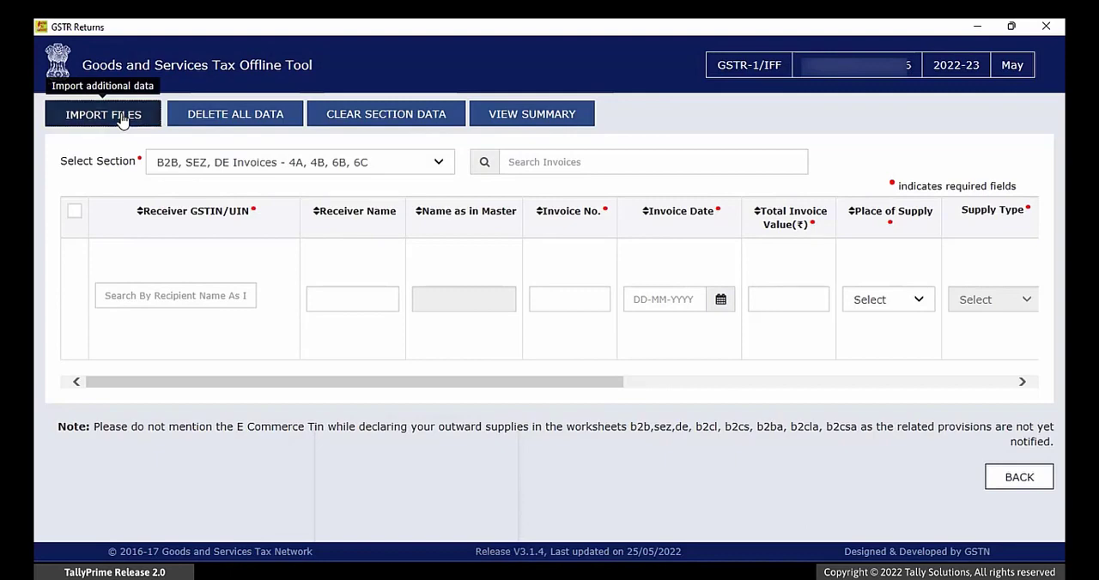
Step: Import the exported GSTR-1 Excel file from the Returns folder for all sections in one go and agree to save the data
{"action": "left_click", "coordinate": [120, 113]}
{"action": "left_click", "coordinate": [172, 255]}
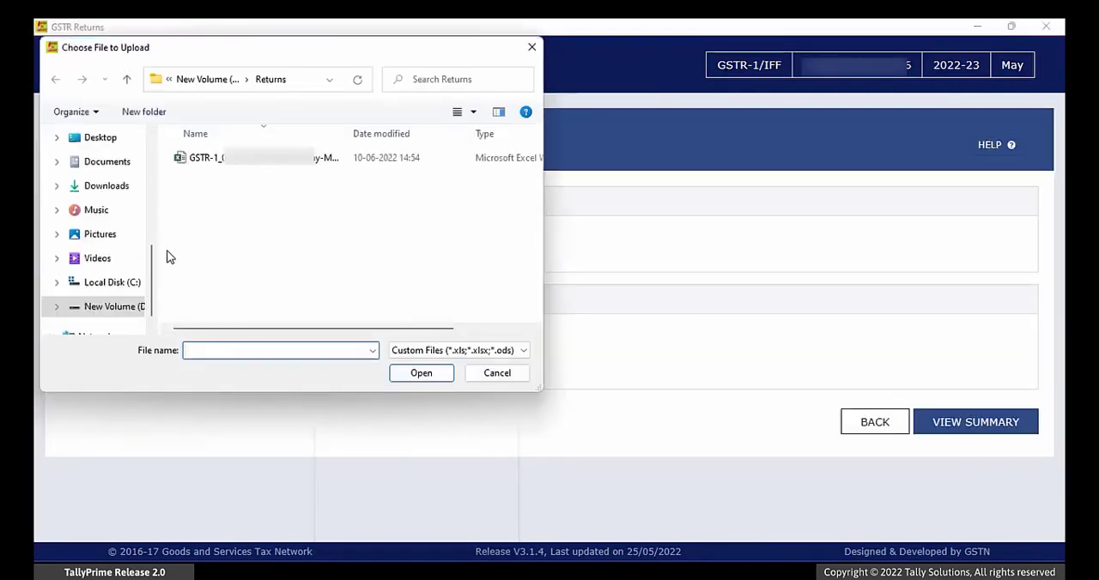
{"action": "left_click", "coordinate": [239, 163]}
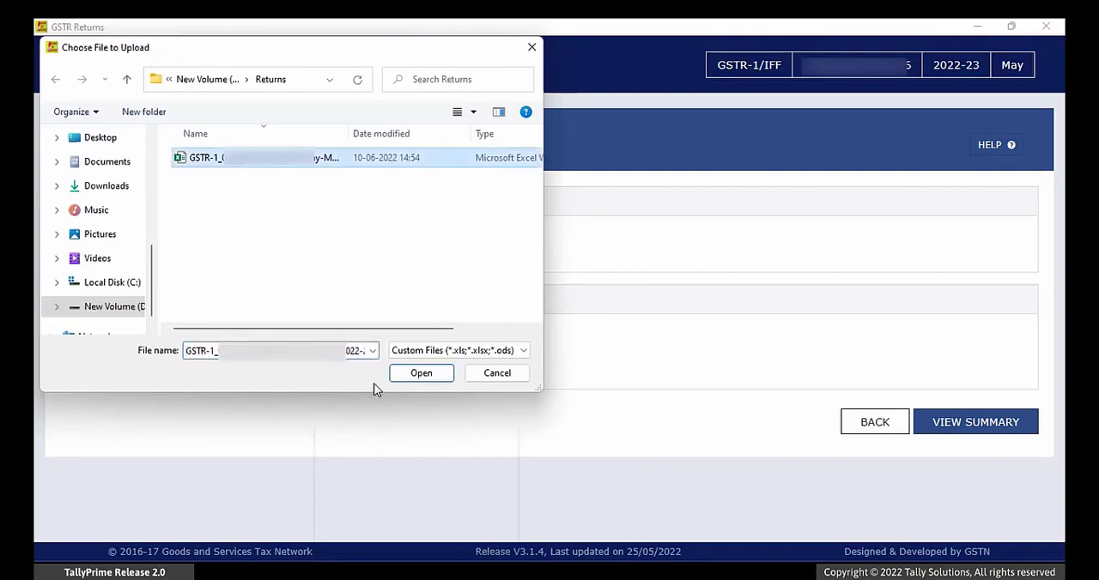
{"action": "left_click", "coordinate": [418, 374]}
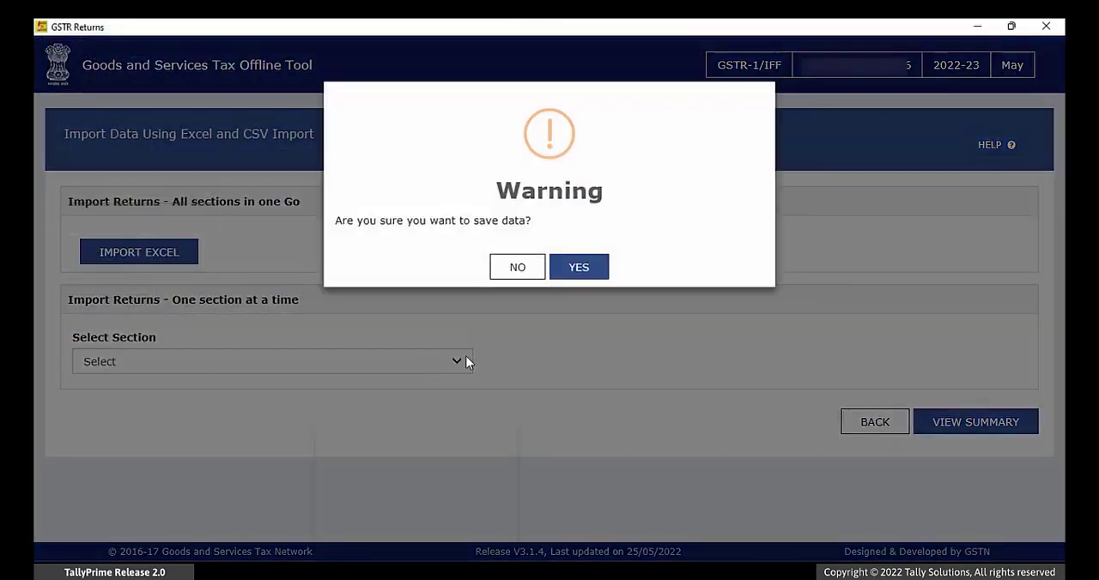
{"action": "left_click", "coordinate": [571, 272]}
{"action": "left_click", "coordinate": [550, 367]}
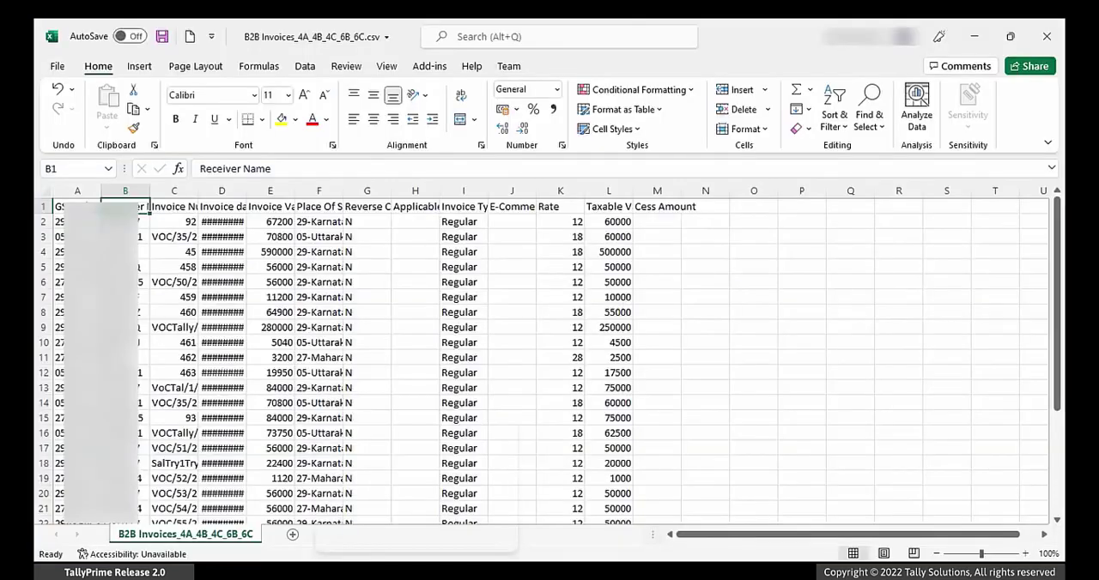
Step: In Excel, change the first invoice's type in cell I2 of the B2B Invoices CSV to "Regular B2B"
{"action": "key", "text": "Down"}
{"action": "key", "text": "Right"}
{"action": "key", "text": "Right"}
{"action": "key", "text": "Right"}
{"action": "key", "text": "Right"}
{"action": "key", "text": "Right"}
{"action": "key", "text": "Right"}
{"action": "key", "text": "Right"}
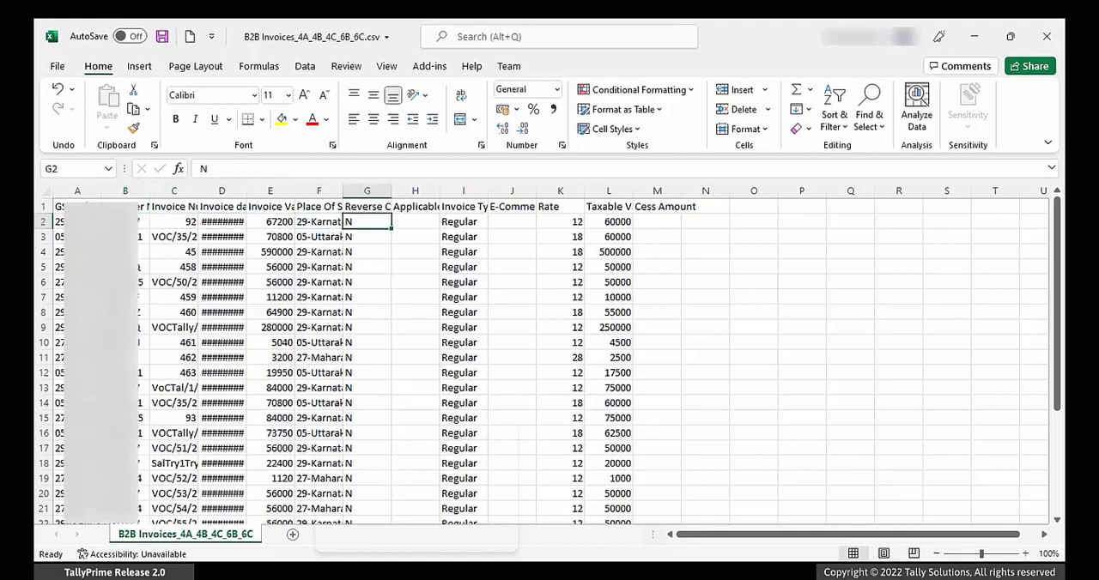
{"action": "key", "text": "F2"}
{"action": "type", "text": "B2B"}
{"action": "key", "text": "ctrl+Return"}
Step: Fill the Regular B2B invoice type from cell I2 down through I31 for all the remaining invoices
{"action": "key", "text": "shift+Down"}
{"action": "key", "text": "shift+Down"}
{"action": "key", "text": "shift+Down"}
{"action": "key", "text": "shift+Down"}
{"action": "key", "text": "shift+Down"}
{"action": "key", "text": "shift+Down"}
{"action": "key", "text": "shift+Down"}
{"action": "key", "text": "shift+Down"}
{"action": "key", "text": "shift+Down"}
{"action": "key", "text": "shift+Down"}
{"action": "key", "text": "shift+Down"}
{"action": "key", "text": "shift+Down"}
{"action": "key", "text": "shift+Down"}
{"action": "key", "text": "shift+Down"}
{"action": "key", "text": "shift+Down"}
{"action": "key", "text": "shift+Down"}
{"action": "key", "text": "shift+Down"}
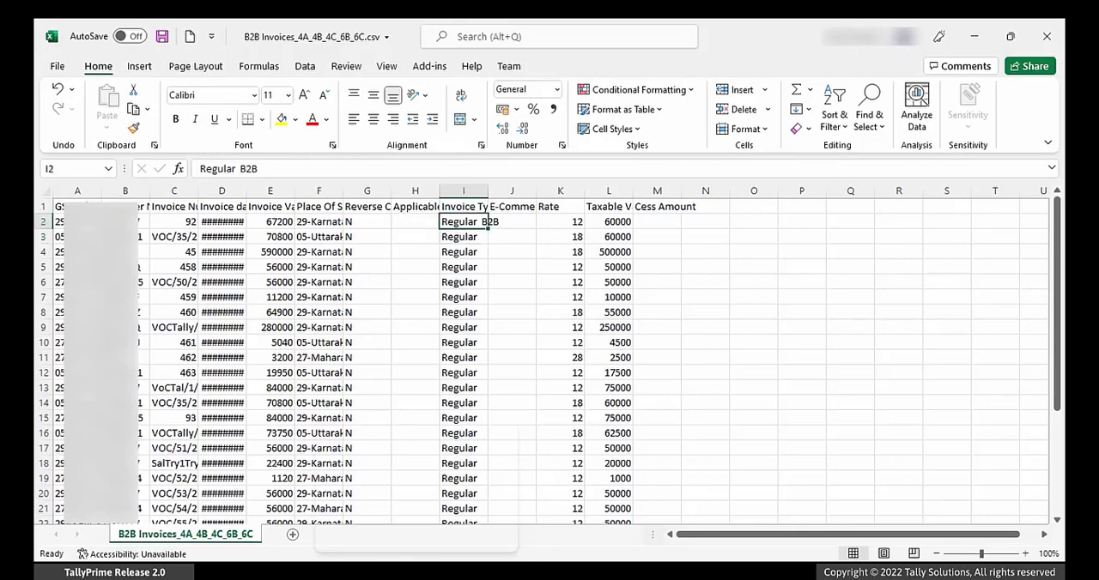
{"action": "key", "text": "shift+Down"}
{"action": "key", "text": "shift+Down"}
{"action": "key", "text": "shift+Down"}
{"action": "key", "text": "shift+Down"}
{"action": "key", "text": "shift+Down"}
{"action": "key", "text": "shift+Down"}
{"action": "key", "text": "shift+Down"}
{"action": "key", "text": "shift+Down"}
{"action": "key", "text": "shift+Down"}
{"action": "key", "text": "shift+Down"}
{"action": "key", "text": "shift+Down"}
{"action": "key", "text": "shift+Down"}
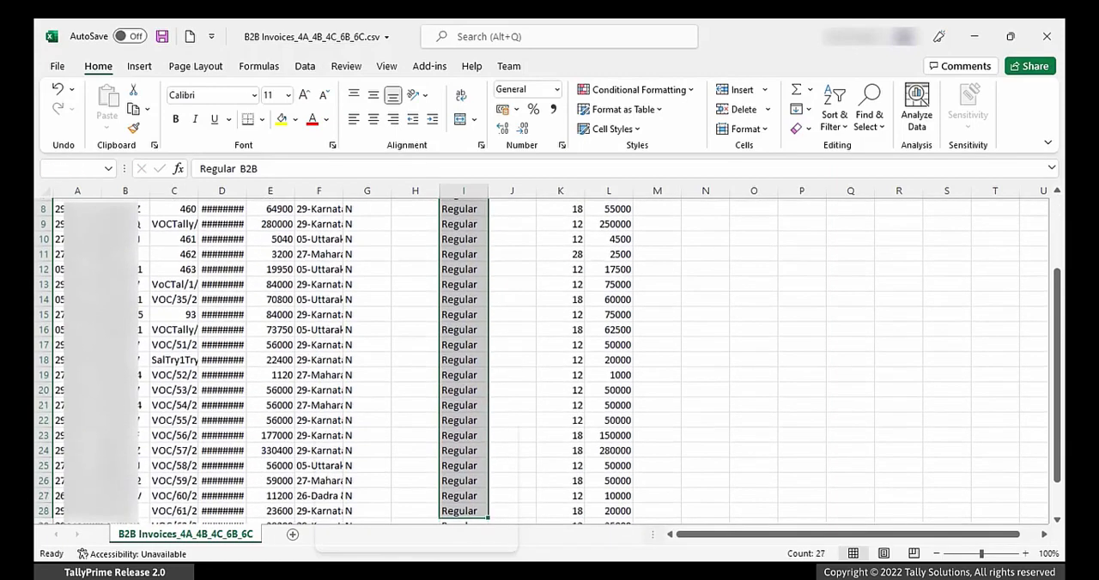
{"action": "key", "text": "ctrl+d"}
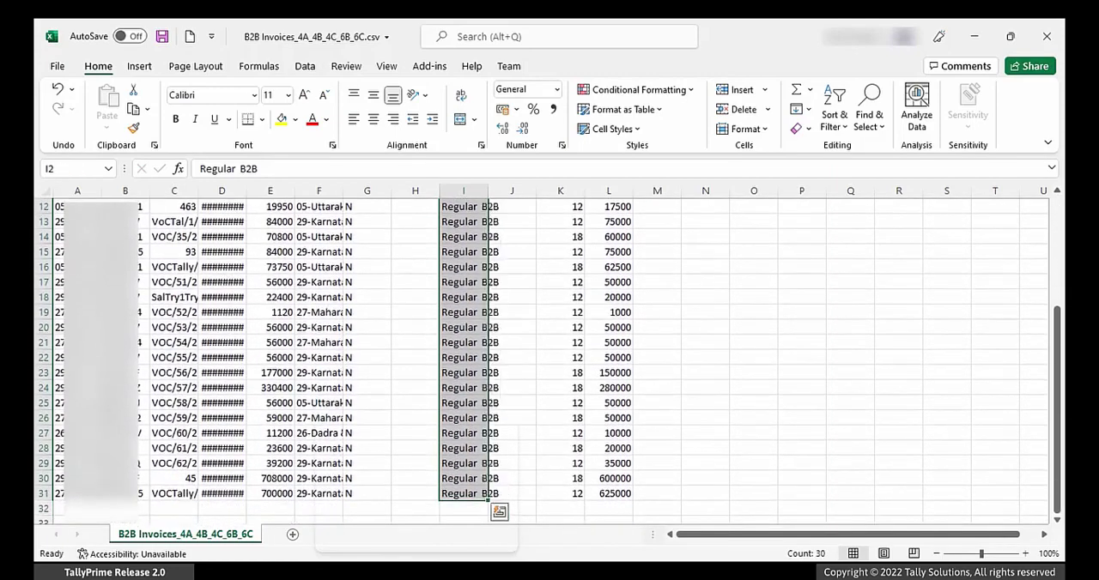
Step: Save the edited CSV and import it into the GST Offline Tool's B2B, SEZ, DE Invoices - 4A, 4B, 6B, 6C section, agreeing to save the data
{"action": "key", "text": "Right"}
{"action": "key", "text": "ctrl+s"}
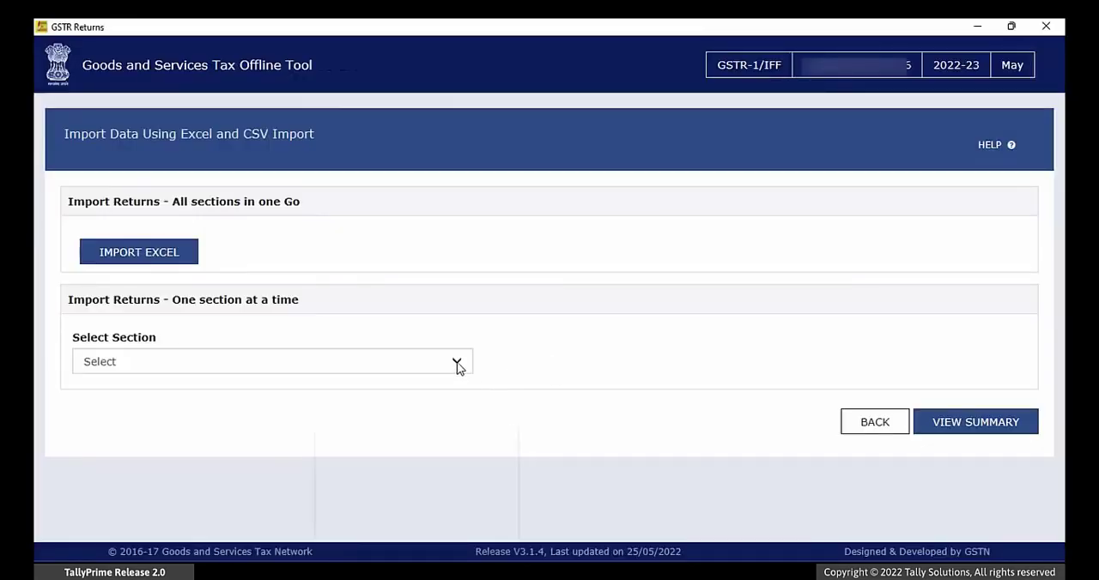
{"action": "left_click", "coordinate": [457, 367]}
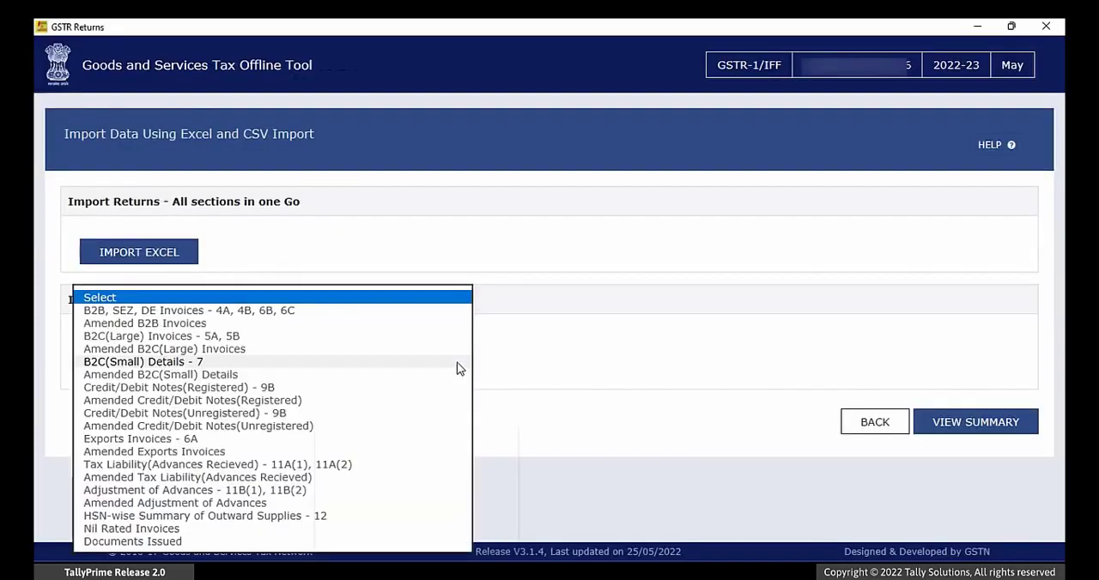
{"action": "left_click", "coordinate": [310, 314]}
{"action": "left_click", "coordinate": [172, 411]}
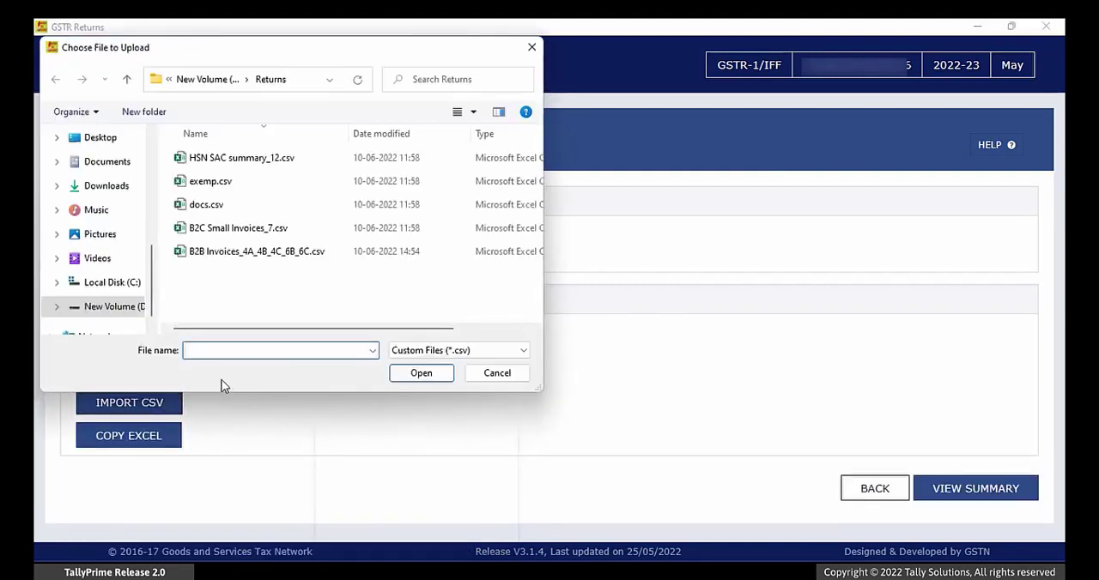
{"action": "left_click", "coordinate": [290, 251]}
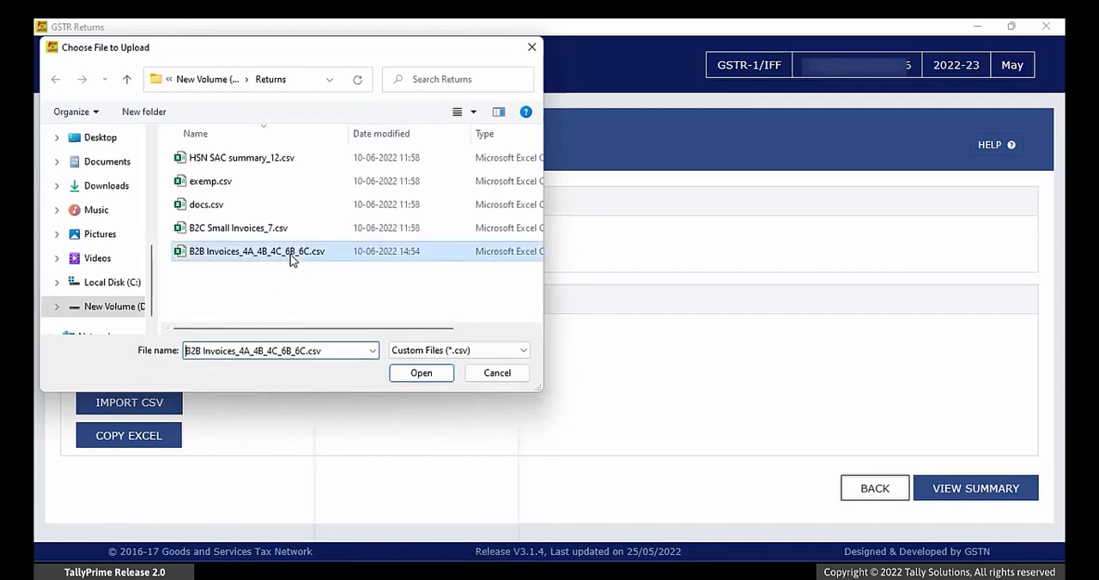
{"action": "left_click", "coordinate": [409, 376]}
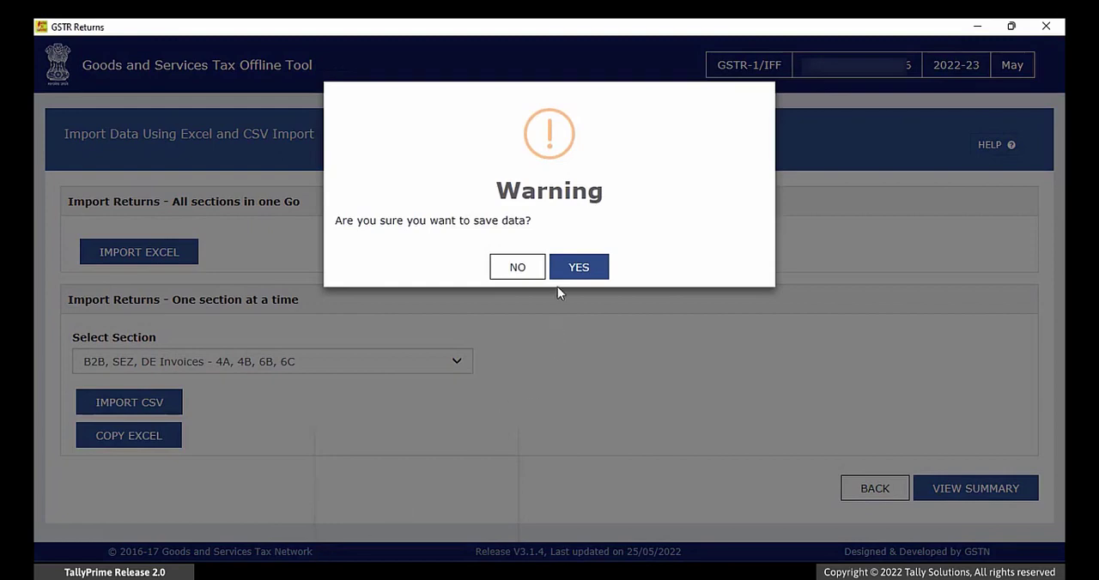
{"action": "left_click", "coordinate": [572, 270]}
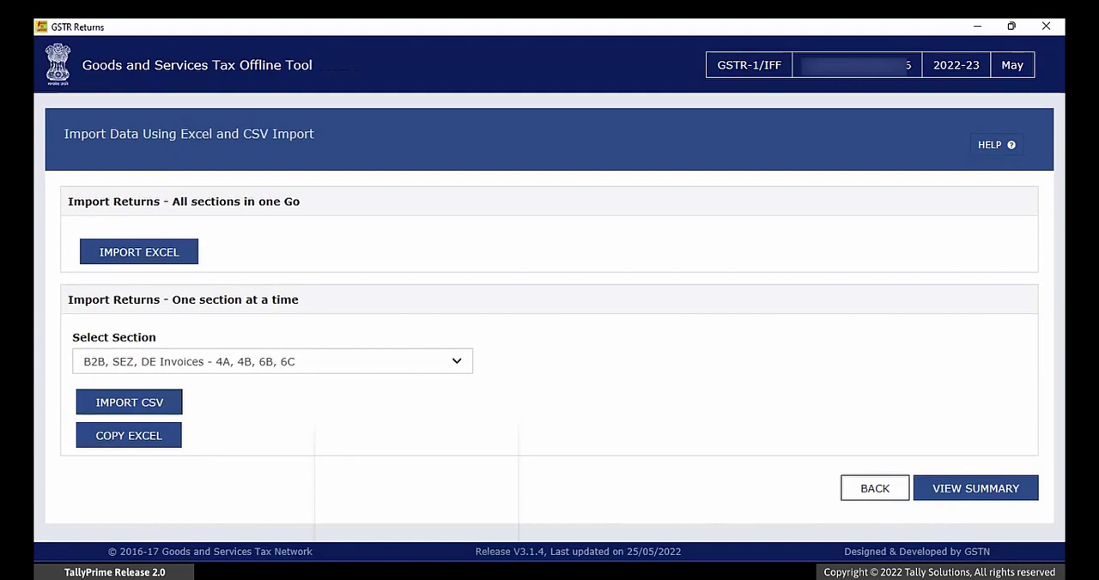
Step: Generate the return's JSON file from the summary of imported sections and save the download to disk
{"action": "left_click", "coordinate": [978, 491]}
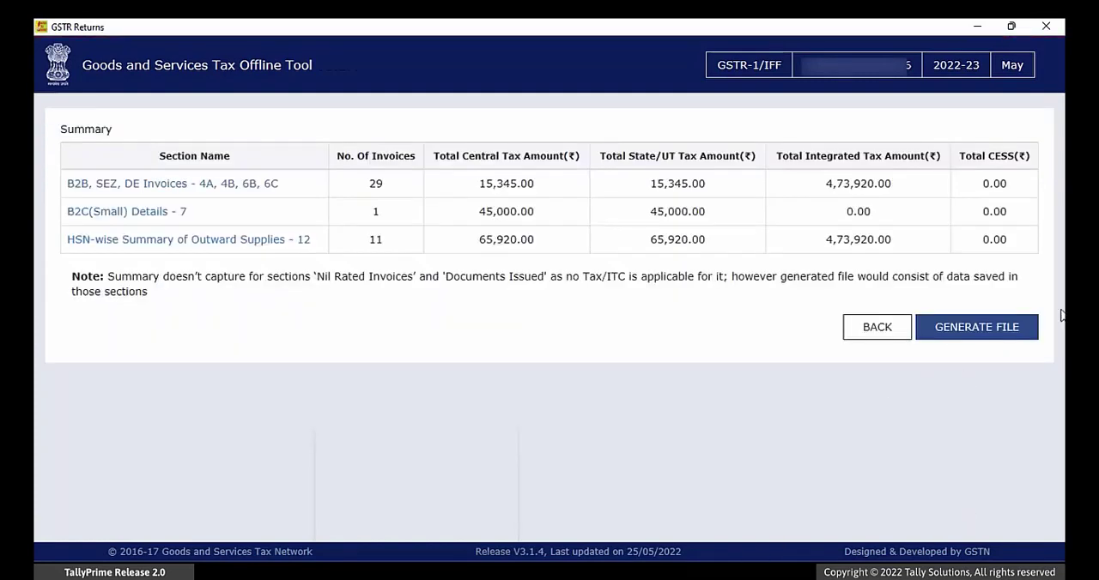
{"action": "left_click", "coordinate": [985, 333]}
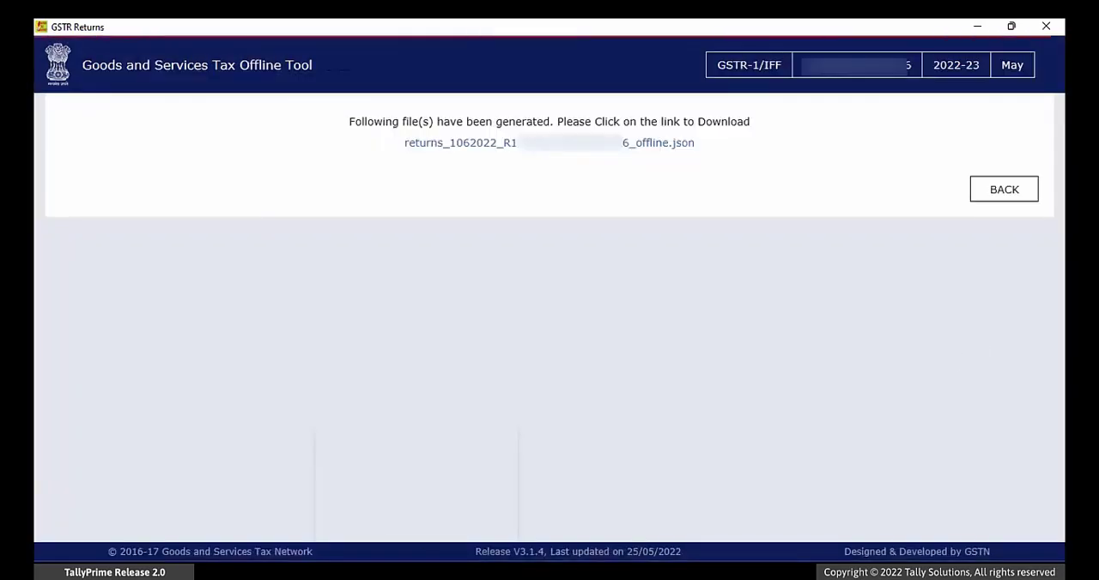
{"action": "left_click", "coordinate": [568, 146]}
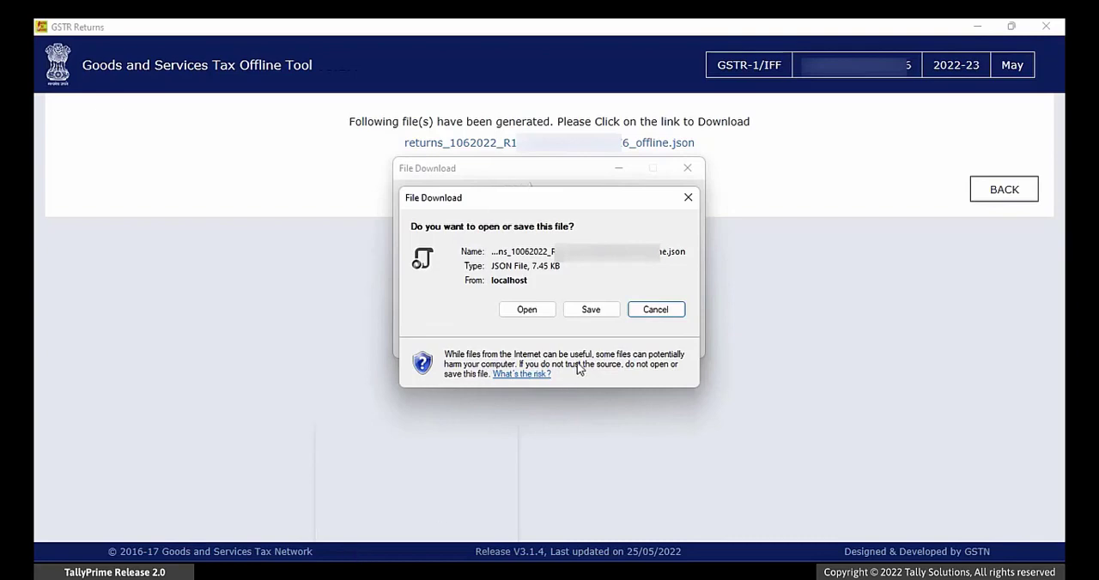
{"action": "left_click", "coordinate": [592, 311]}
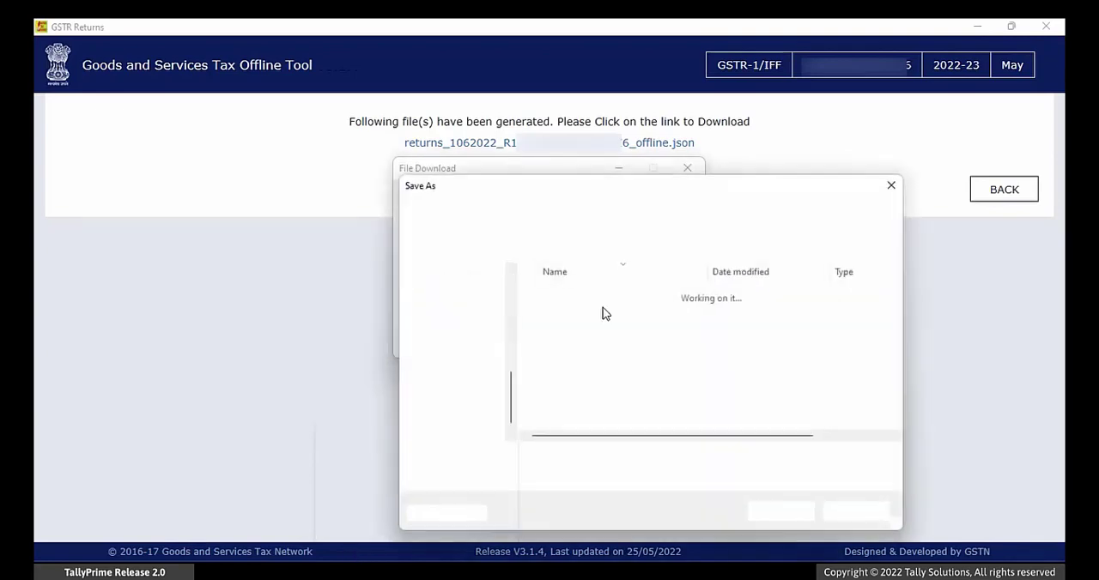
{"action": "left_click", "coordinate": [780, 514]}
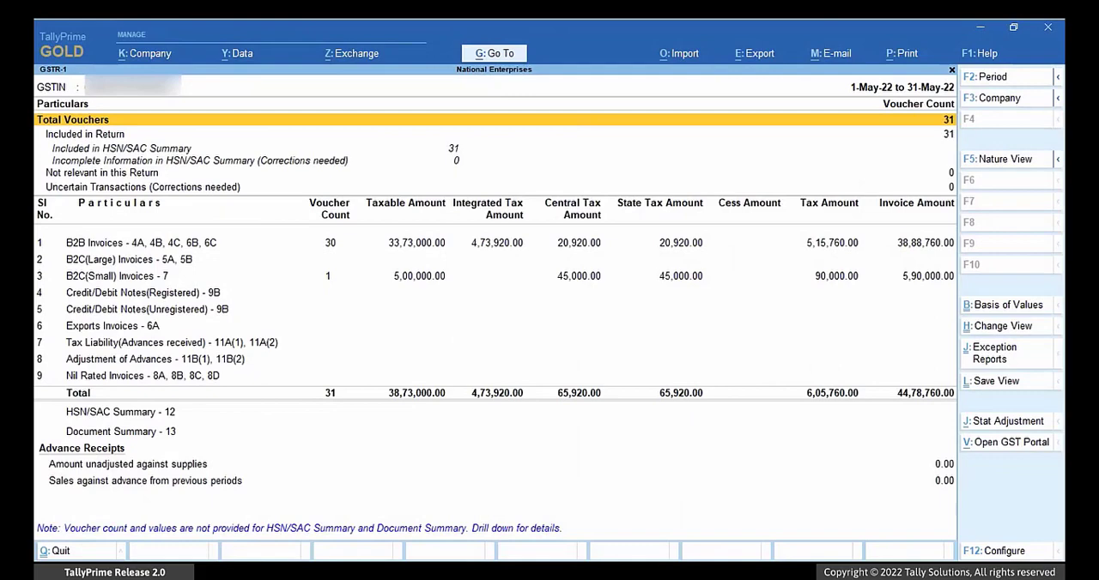
Step: In TallyPrime, start a GSTR-1 e-return export in CSV (Comma Delimited) format to the local folder D:\Returns
{"action": "key", "text": "alt+e"}
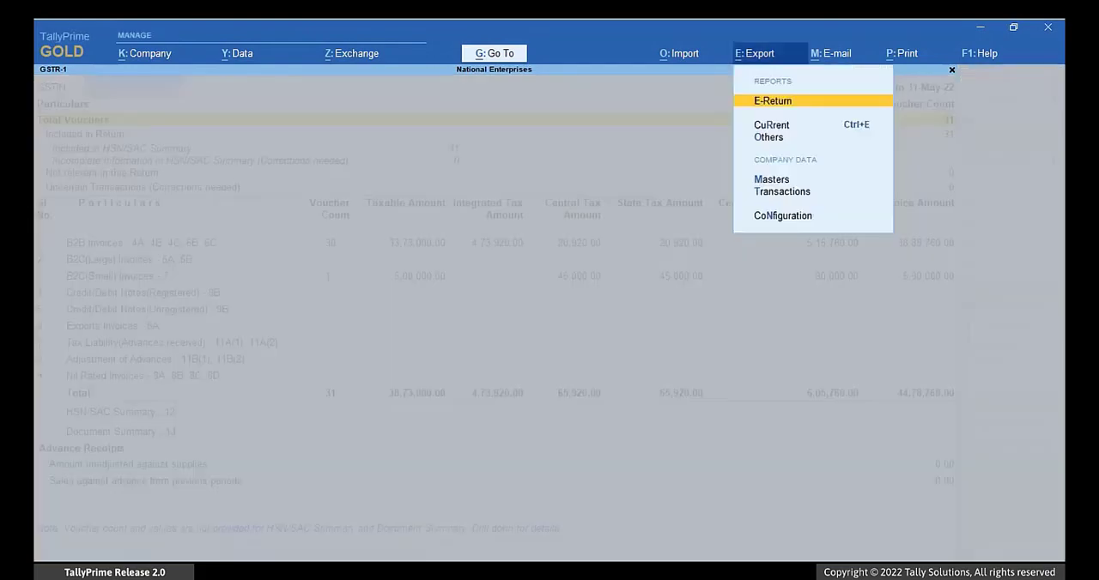
{"action": "key", "text": "Return"}
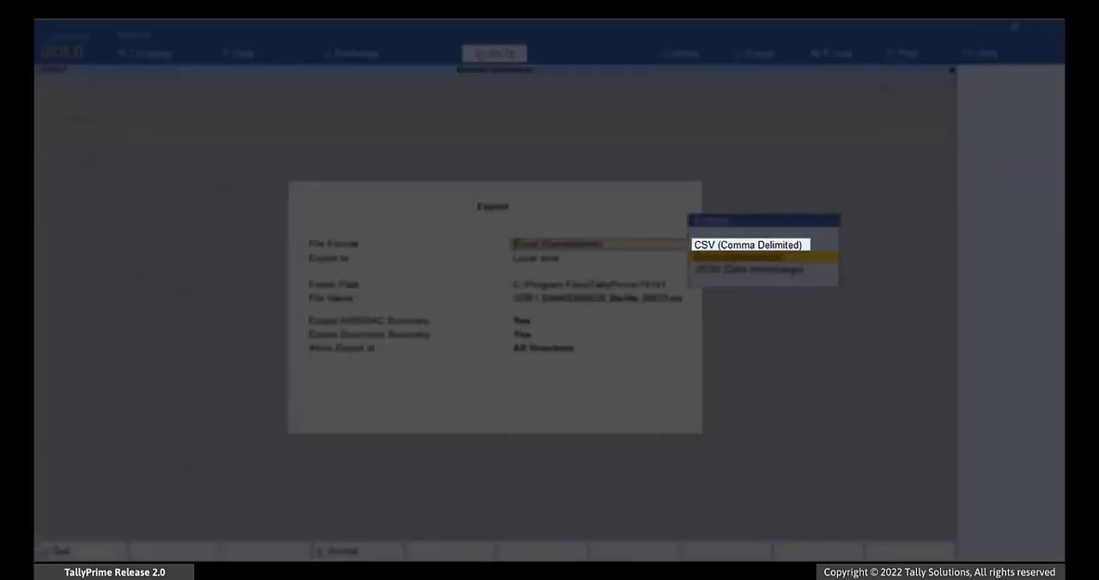
{"action": "key", "text": "Up"}
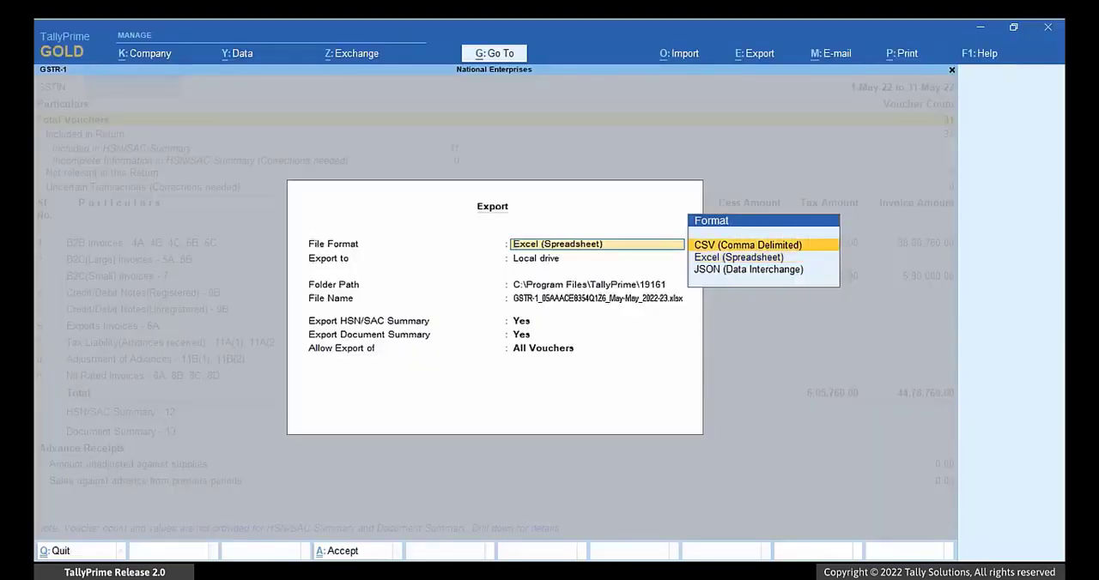
{"action": "key", "text": "Return"}
{"action": "key", "text": "Return"}
{"action": "key", "text": "Up"}
{"action": "key", "text": "Return"}
{"action": "type", "text": "D"}
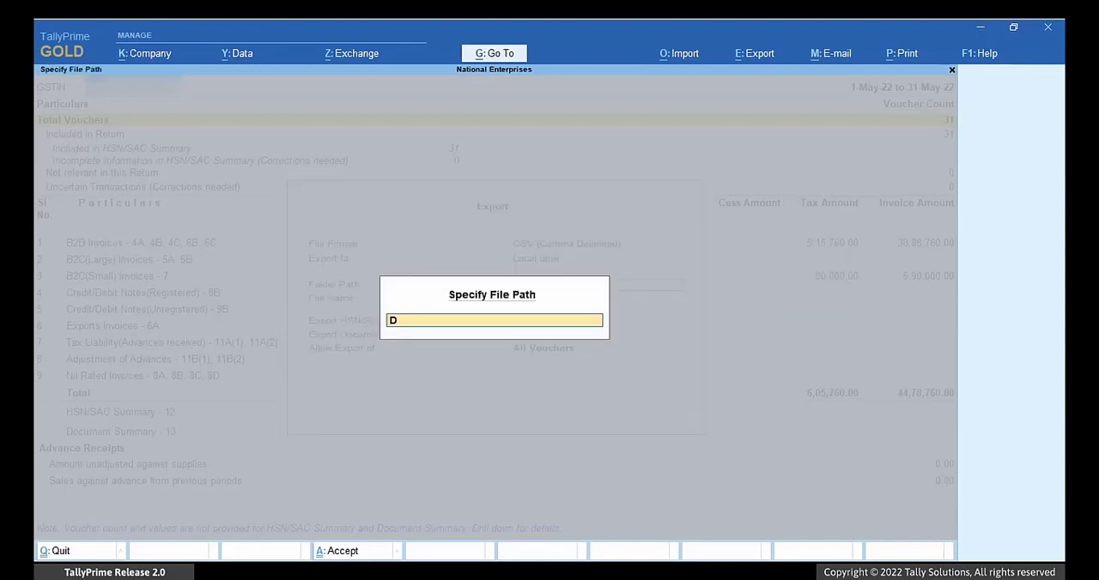
{"action": "type", "text": ":\\Returns"}
{"action": "key", "text": "Return"}
{"action": "key", "text": "Return"}
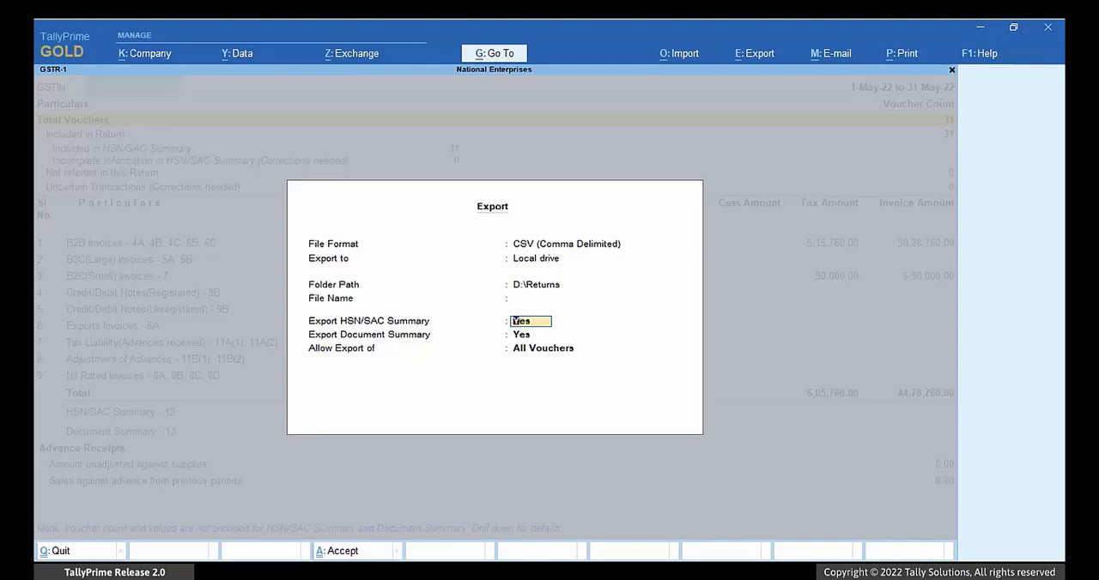
Step: Keep the HSN/SAC and document summaries included, allow export of All Vouchers, and send the CSV export
{"action": "key", "text": "Return"}
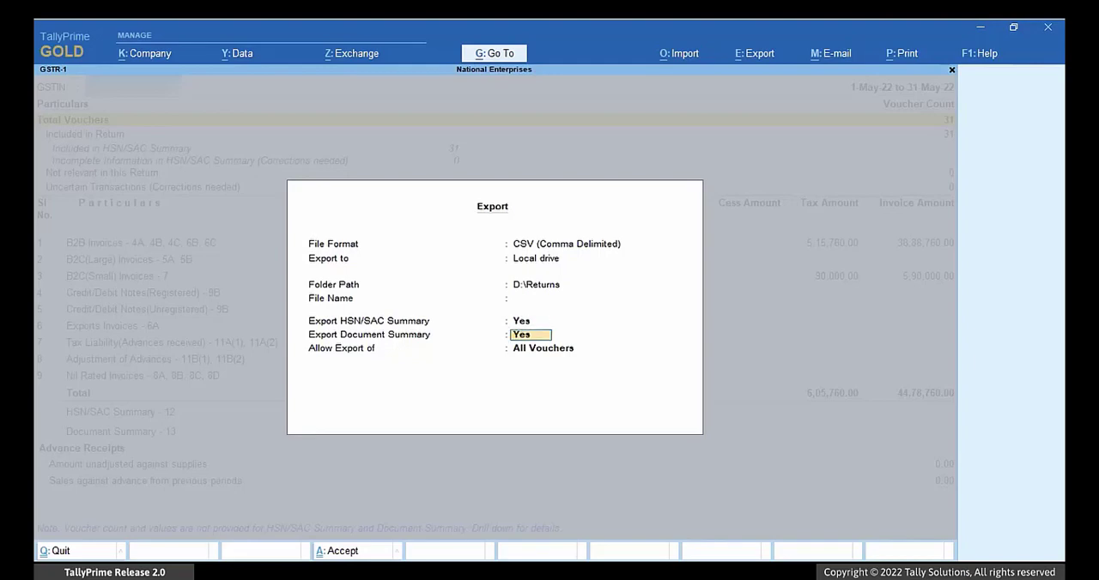
{"action": "key", "text": "Return"}
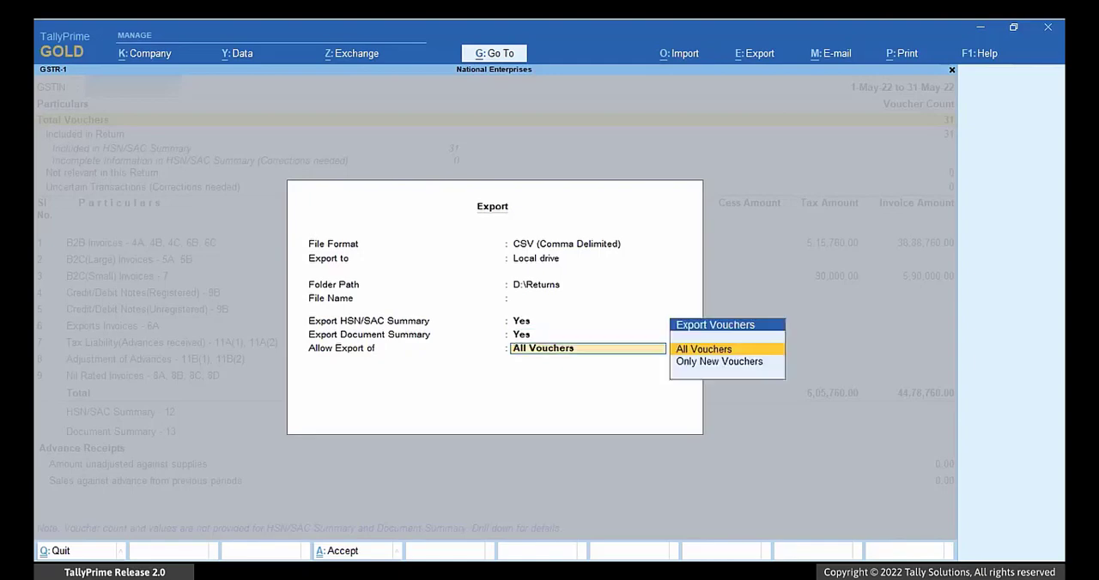
{"action": "key", "text": "Return"}
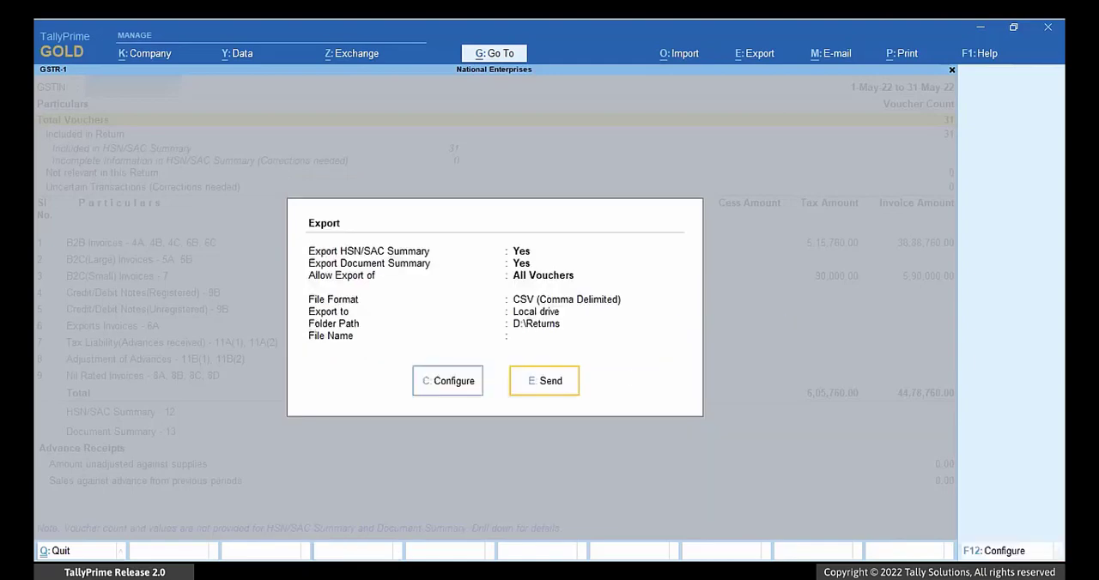
{"action": "left_click", "coordinate": [571, 384]}
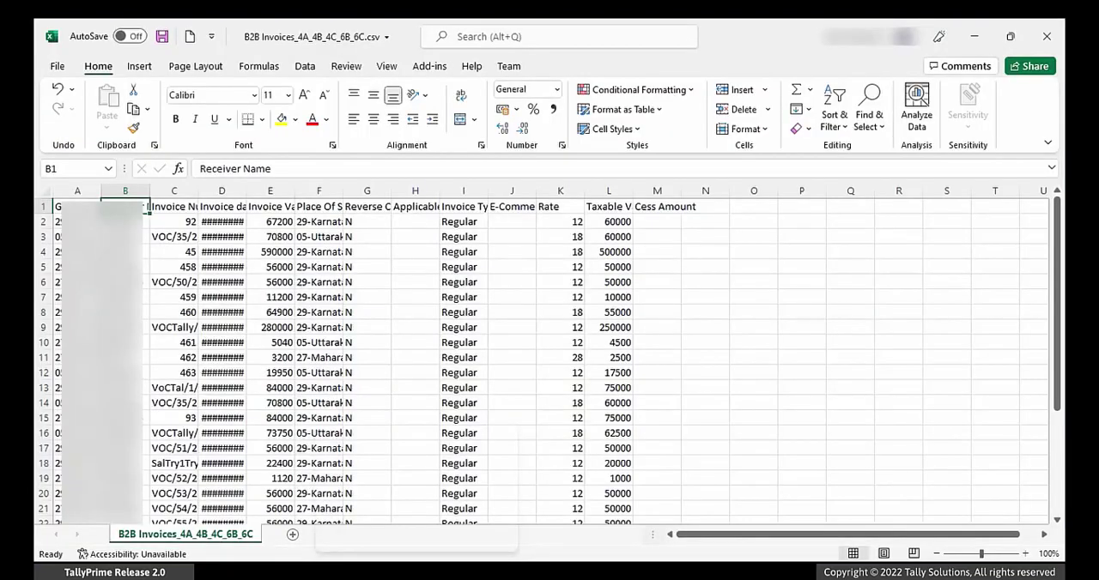
Step: In Excel, change the first invoice's type in cell I2 of the newly exported B2B Invoices CSV to "Regular B2B"
{"action": "key", "text": "Down"}
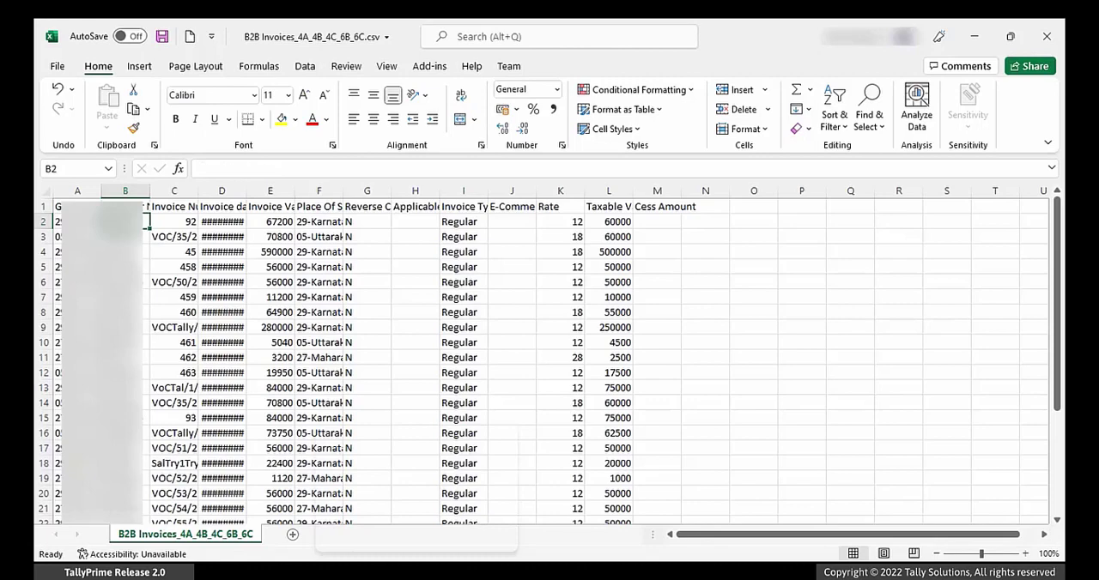
{"action": "key", "text": "Right"}
{"action": "key", "text": "Right"}
{"action": "key", "text": "Right"}
{"action": "key", "text": "Right"}
{"action": "key", "text": "Right"}
{"action": "key", "text": "Right"}
{"action": "key", "text": "Right"}
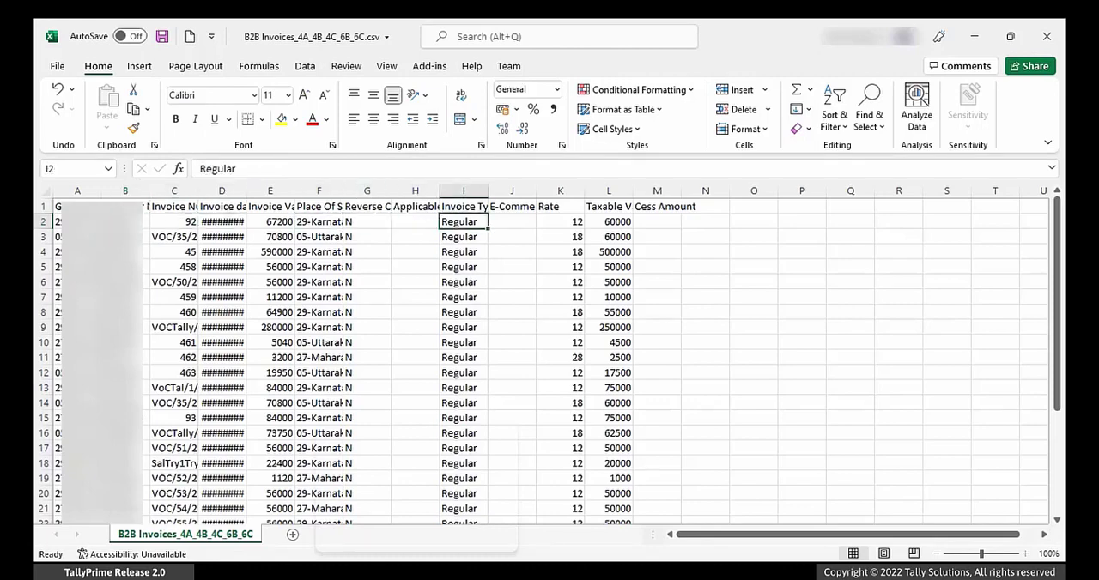
{"action": "key", "text": "F2"}
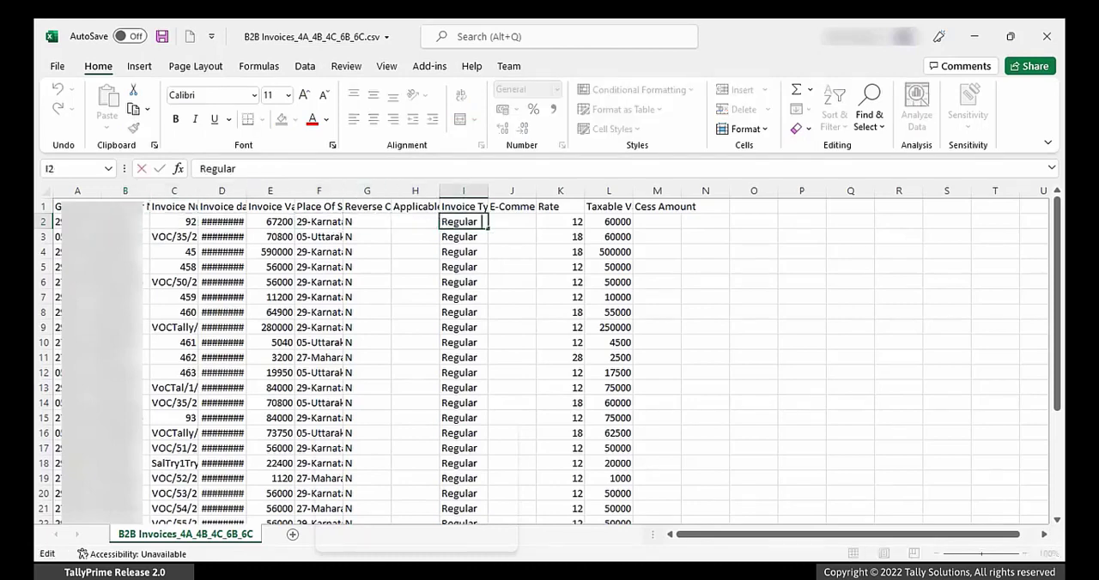
{"action": "type", "text": "B2B"}
{"action": "key", "text": "Return"}
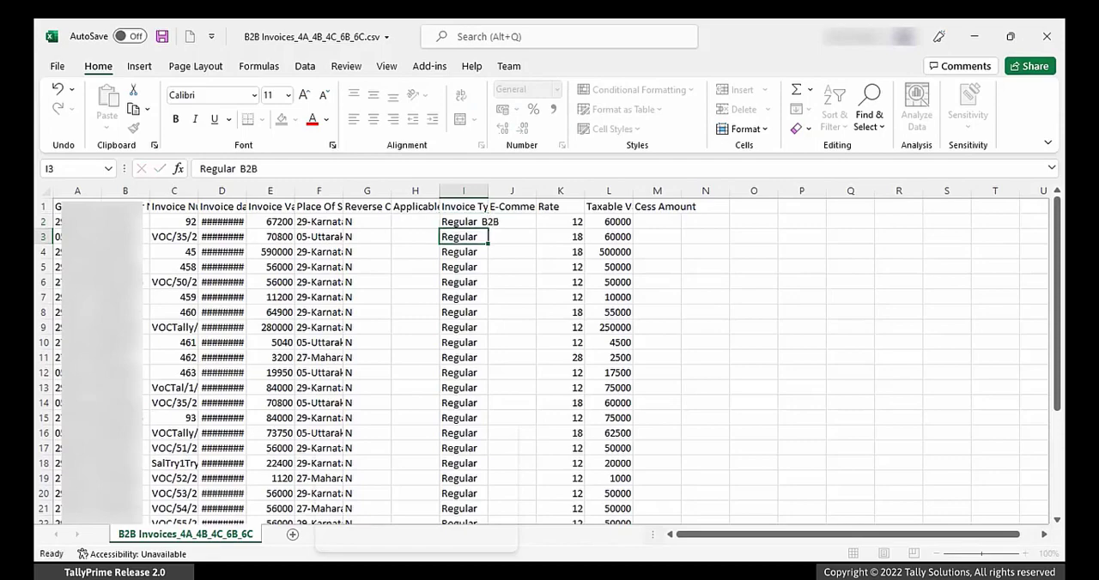
Step: Copy the corrected invoice type from I2 down to I31 so every remaining invoice reads "Regular B2B"
{"action": "key", "text": "Up"}
{"action": "key", "text": "shift+Down"}
{"action": "key", "text": "shift+Down"}
{"action": "key", "text": "shift+Down"}
{"action": "key", "text": "shift+Down"}
{"action": "key", "text": "shift+Down"}
{"action": "key", "text": "shift+Down"}
{"action": "key", "text": "shift+Down"}
{"action": "key", "text": "shift+Down"}
{"action": "key", "text": "shift+Down"}
{"action": "key", "text": "shift+Down"}
{"action": "key", "text": "shift+Down"}
{"action": "key", "text": "shift+Down"}
{"action": "key", "text": "shift+Down"}
{"action": "key", "text": "shift+Down"}
{"action": "key", "text": "shift+Down"}
{"action": "key", "text": "shift+Down"}
{"action": "key", "text": "shift+Down"}
{"action": "key", "text": "shift+Down"}
{"action": "key", "text": "shift+Down"}
{"action": "key", "text": "shift+Down"}
{"action": "key", "text": "shift+Down"}
{"action": "key", "text": "shift+Down"}
{"action": "key", "text": "shift+Down"}
{"action": "key", "text": "shift+Down"}
{"action": "key", "text": "shift+Down"}
{"action": "key", "text": "shift+Down"}
{"action": "key", "text": "shift+Down"}
{"action": "key", "text": "shift+Down"}
{"action": "key", "text": "shift+Down"}
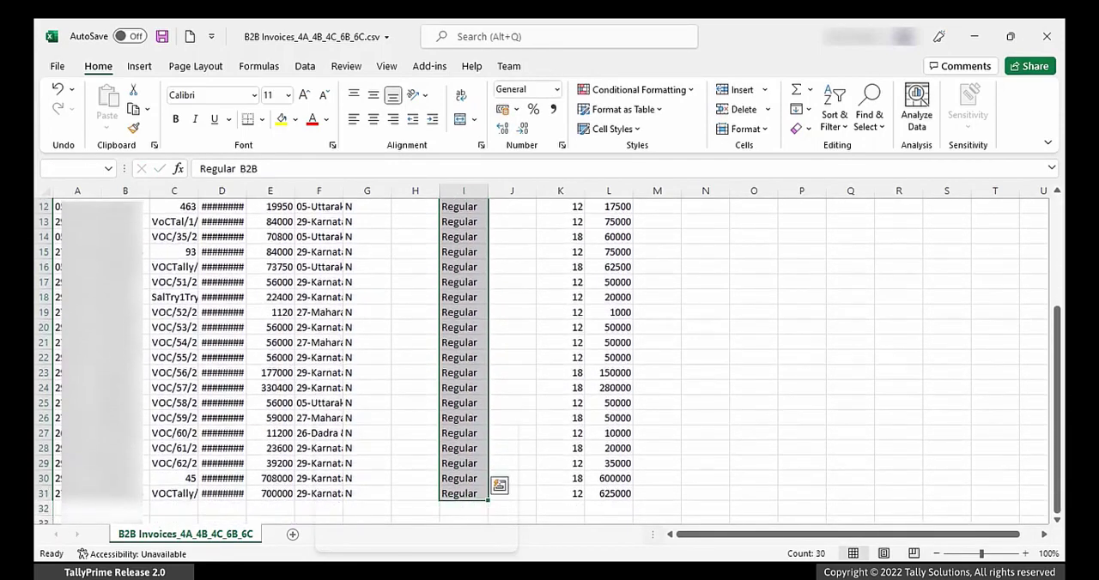
{"action": "key", "text": "ctrl+d"}
Step: Save the corrected B2B Invoices CSV and close Excel
{"action": "key", "text": "Right"}
{"action": "key", "text": "ctrl+s"}
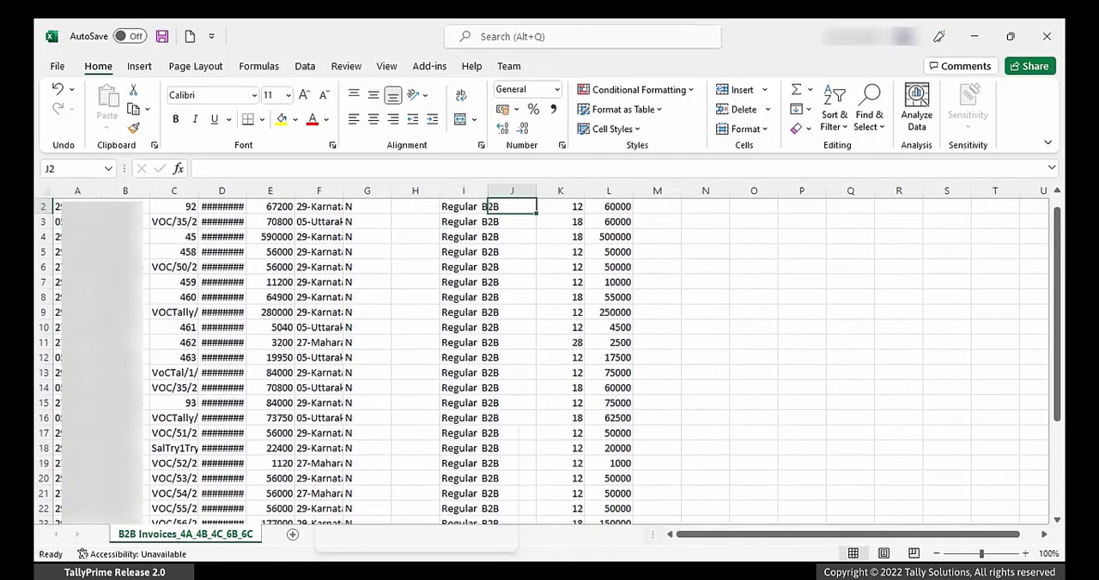
{"action": "left_click", "coordinate": [1046, 36]}
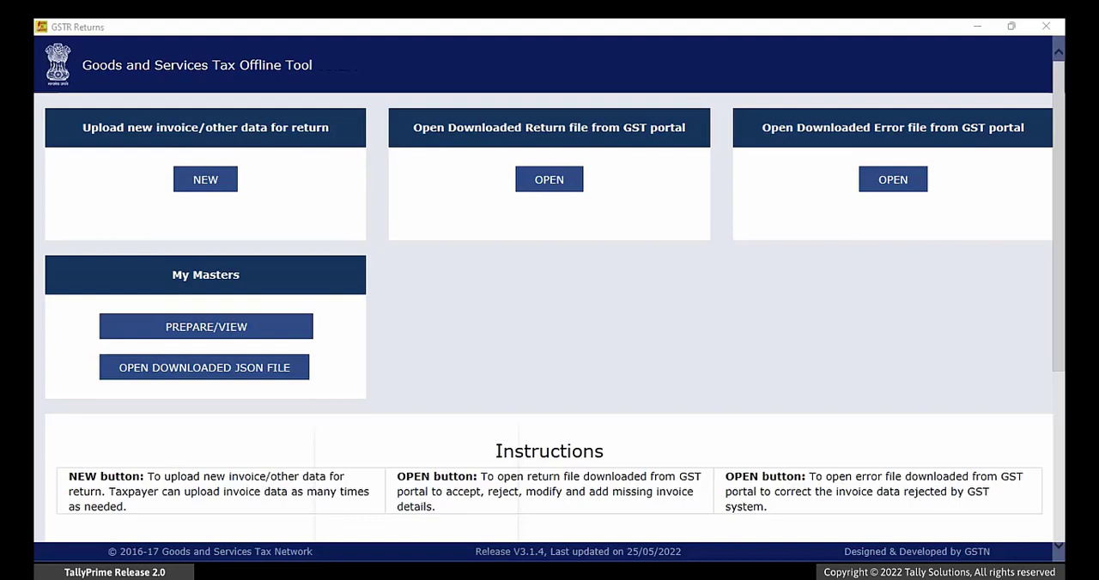
Step: In the GST Offline Tool, start a new GSTR-1/IFF return with the supplier's GSTIN, financial year 2022-23 and tax period May
{"action": "left_click", "coordinate": [230, 183]}
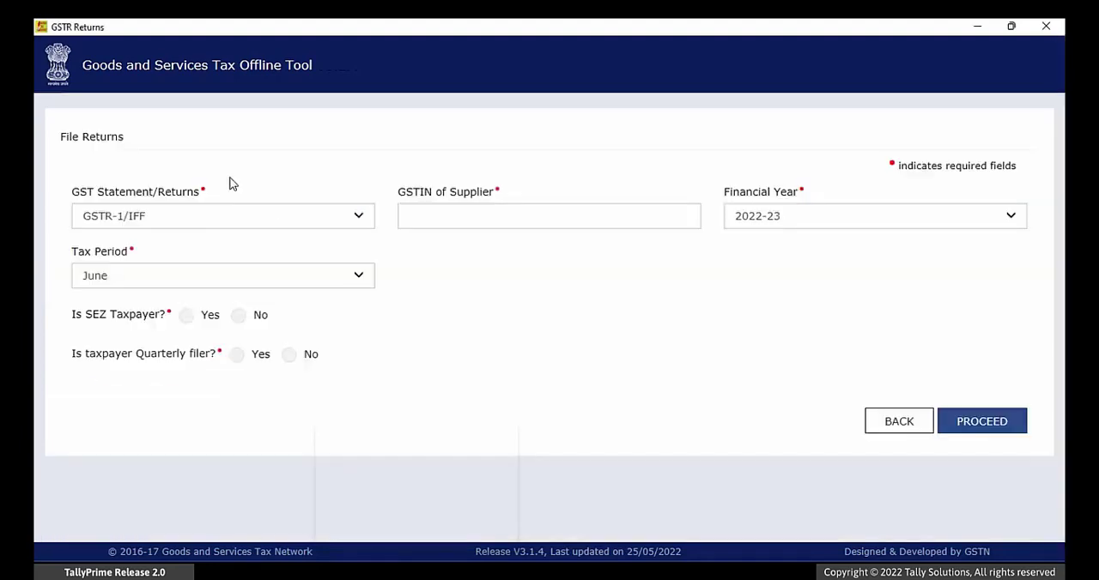
{"action": "left_click", "coordinate": [404, 216]}
{"action": "type", "text": "05"}
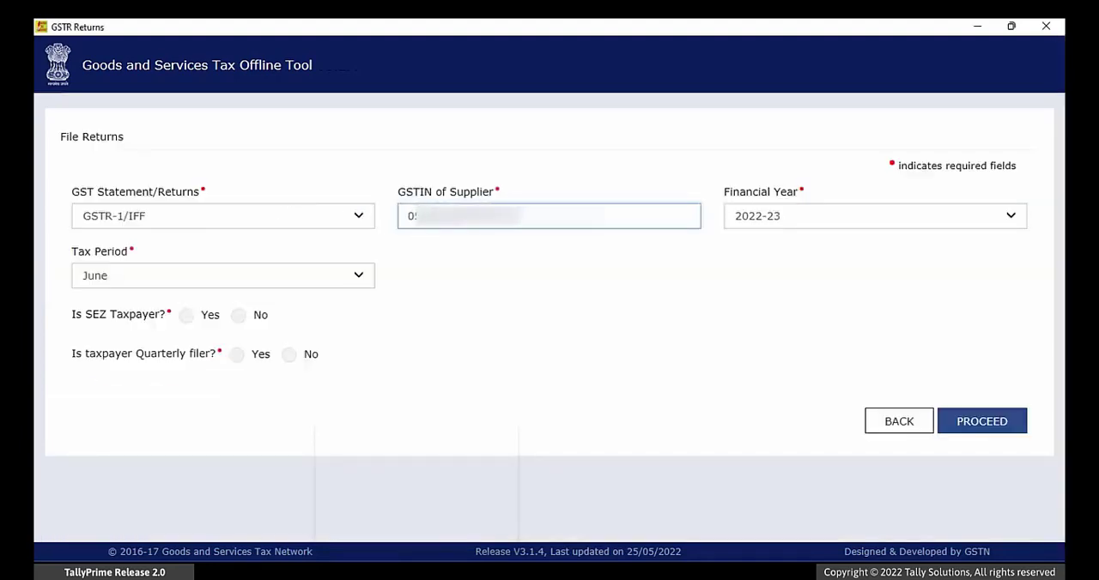
{"action": "key", "text": "Tab"}
{"action": "key", "text": "Tab"}
{"action": "key", "text": "Up"}
{"action": "key", "text": "Tab"}
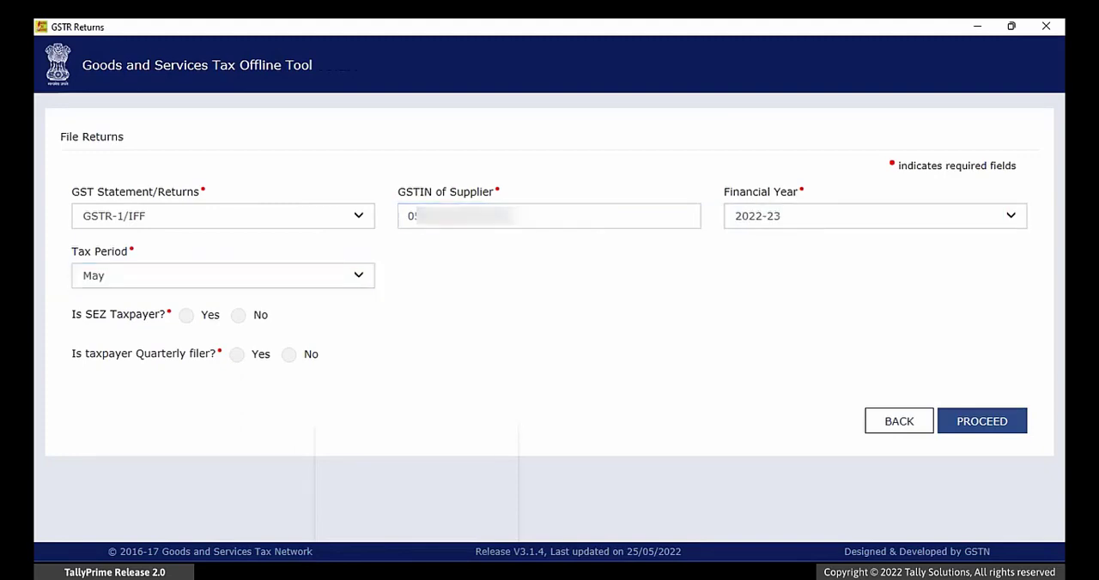
Step: Answer No for SEZ taxpayer, quarterly filer and aggregate turnover greater than 5CR, and proceed to the return's data entry page
{"action": "left_click", "coordinate": [239, 317]}
{"action": "left_click", "coordinate": [289, 356]}
{"action": "left_click", "coordinate": [506, 395]}
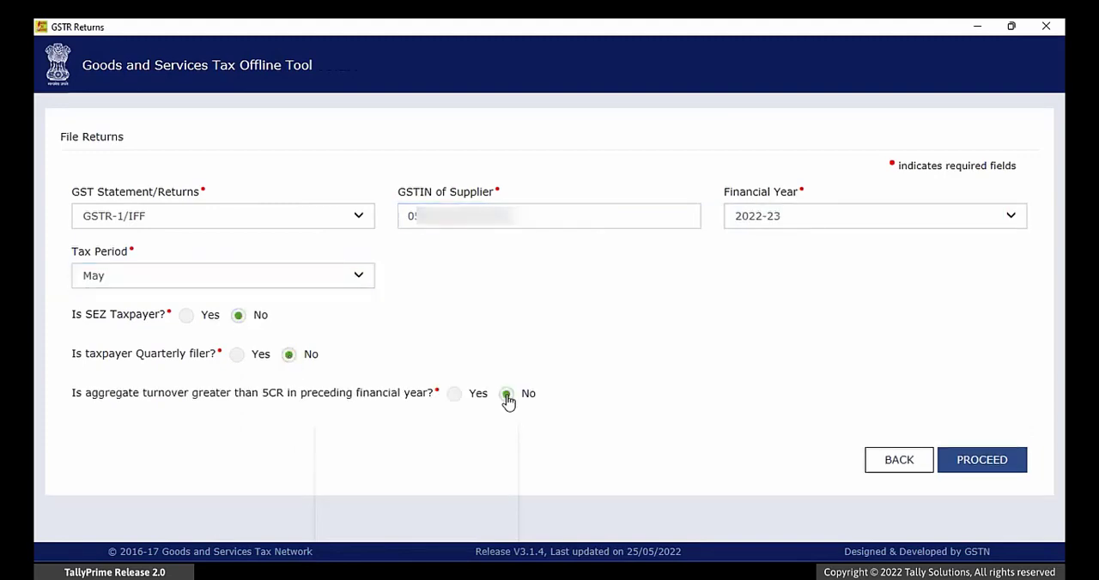
{"action": "left_click", "coordinate": [989, 469]}
{"action": "left_click", "coordinate": [591, 388]}
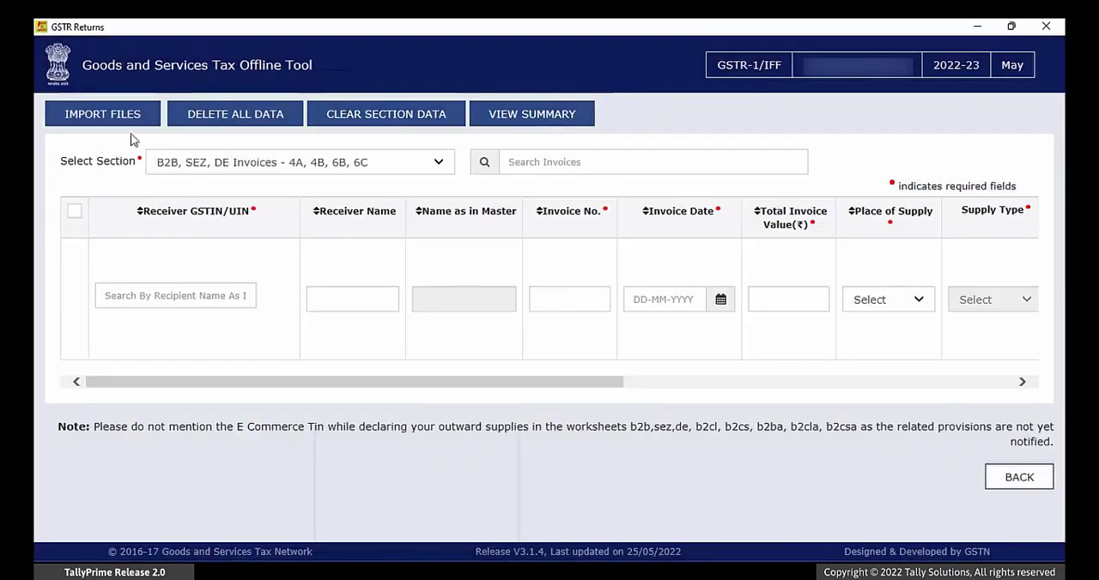
Step: Import B2B Invoices_4A_4B_4C_6B_6C.csv into the B2B, SEZ, DE Invoices - 4A, 4B, 6B, 6C section and dismiss the import messages
{"action": "left_click", "coordinate": [123, 117]}
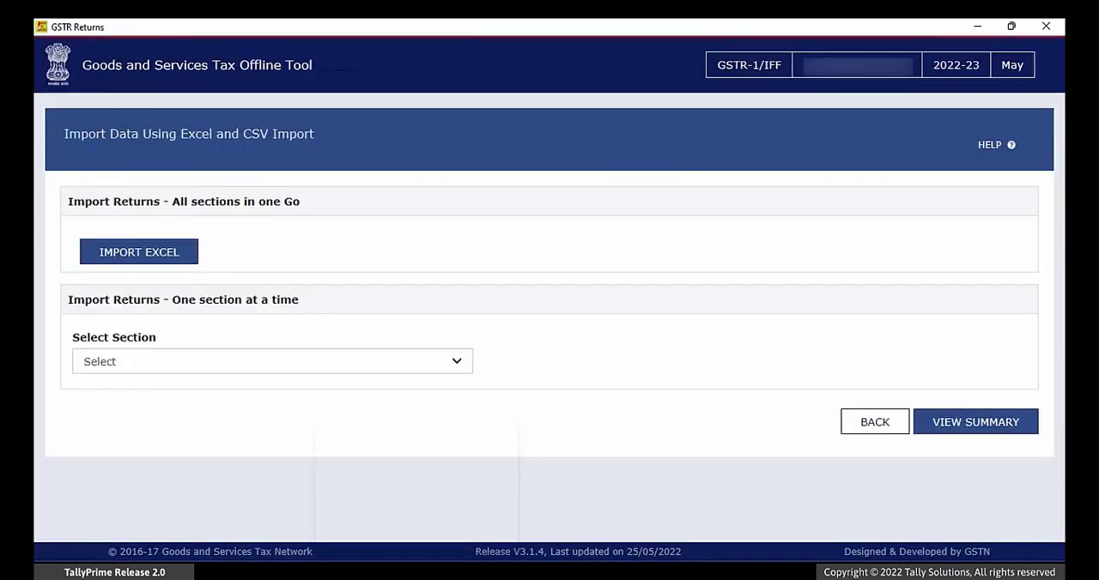
{"action": "left_click", "coordinate": [458, 363]}
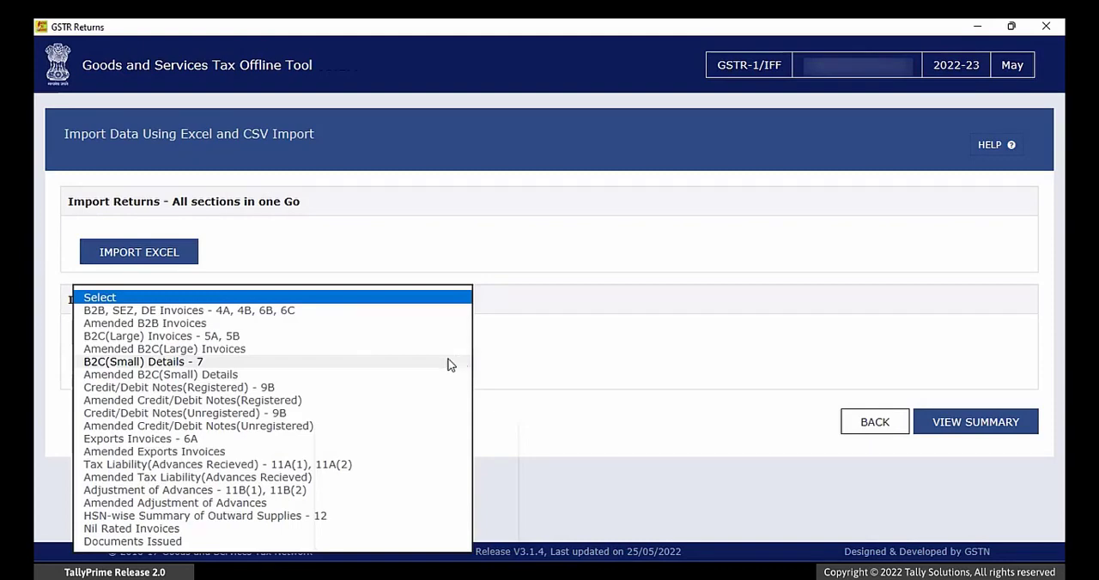
{"action": "left_click", "coordinate": [327, 311]}
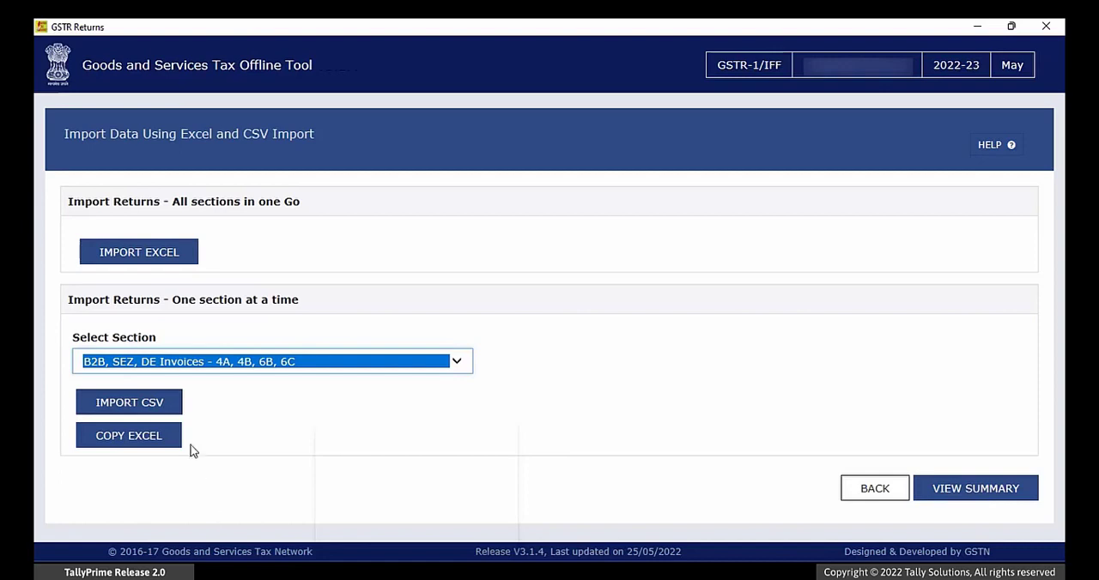
{"action": "key", "text": "Tab"}
{"action": "key", "text": "Return"}
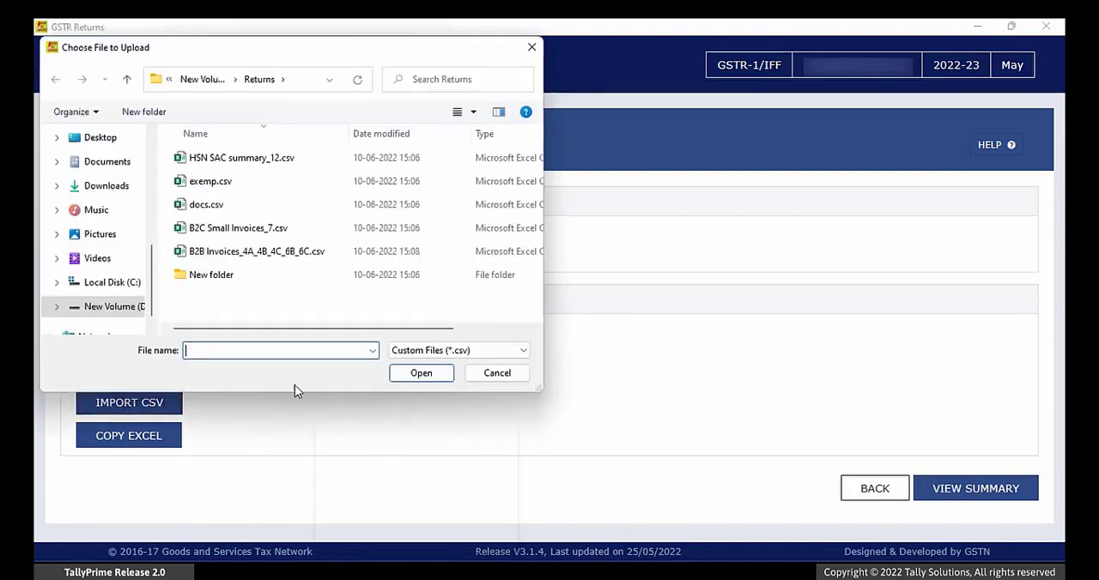
{"action": "left_click", "coordinate": [277, 251]}
{"action": "left_click", "coordinate": [419, 378]}
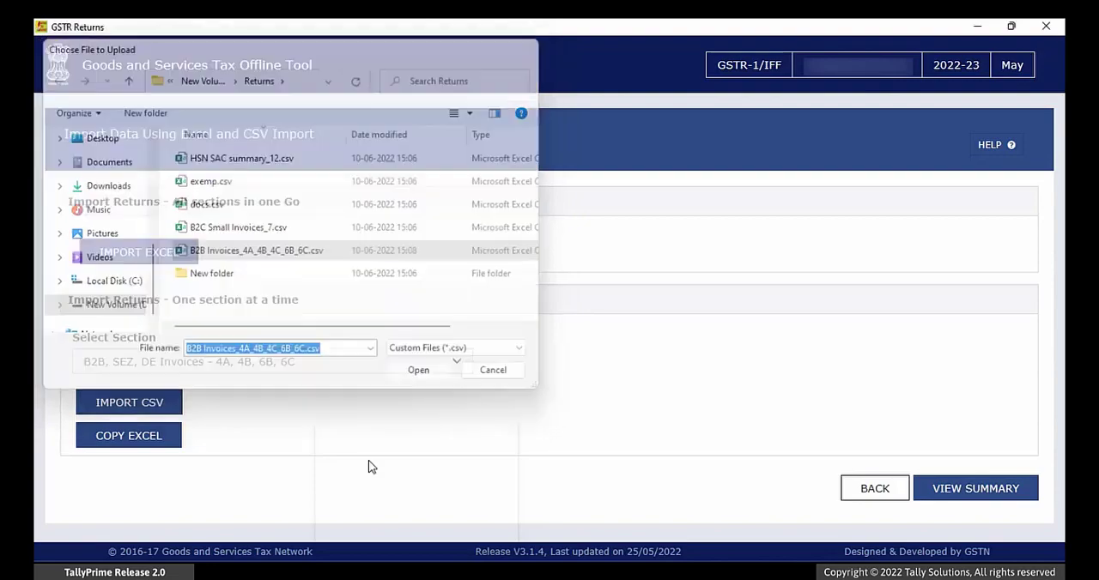
{"action": "left_click", "coordinate": [582, 273]}
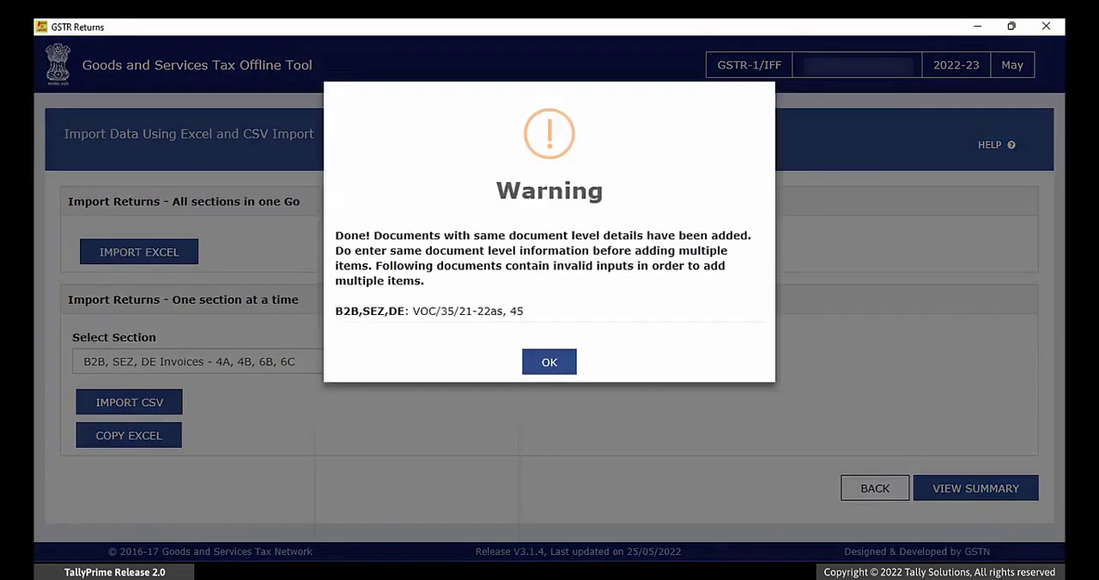
{"action": "left_click", "coordinate": [557, 367]}
Step: Import B2C Small Invoices_7.csv into the B2C(Small) Details - 7 section
{"action": "left_click", "coordinate": [459, 362]}
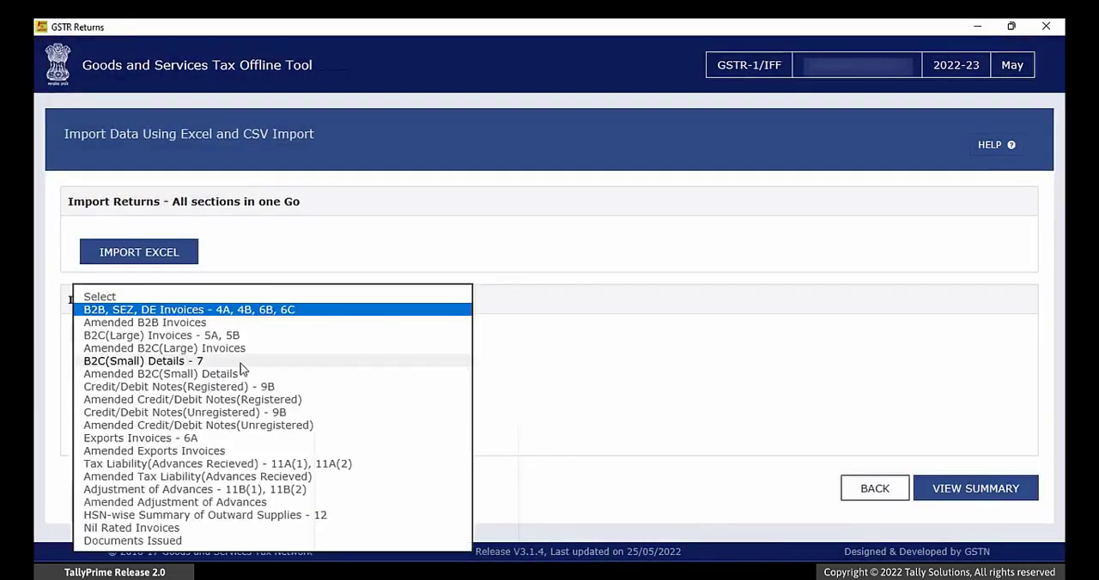
{"action": "left_click", "coordinate": [276, 362]}
{"action": "left_click", "coordinate": [155, 408]}
{"action": "left_click", "coordinate": [248, 230]}
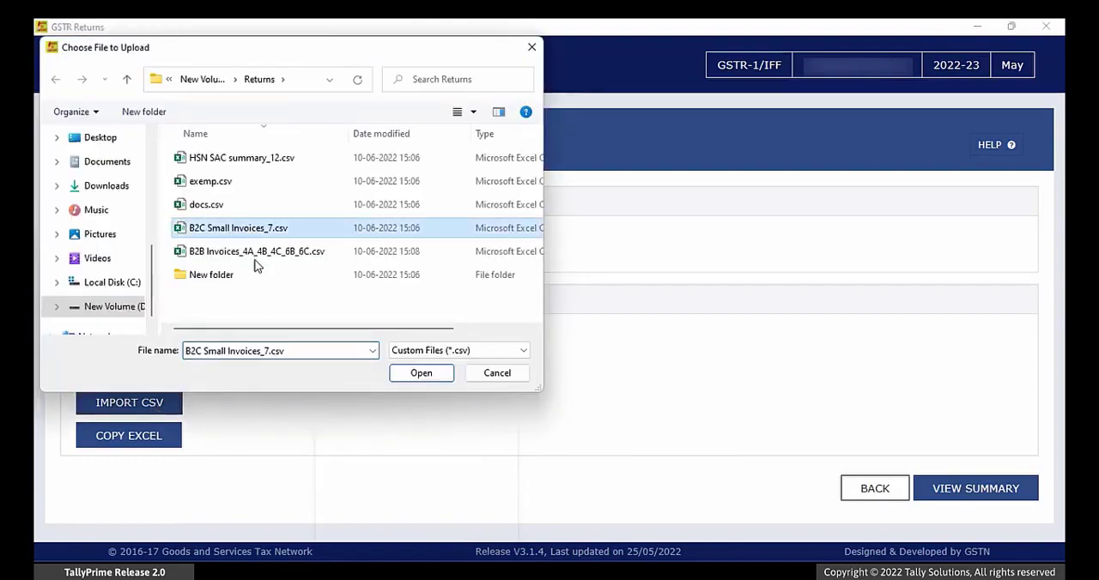
{"action": "double_click", "coordinate": [248, 230]}
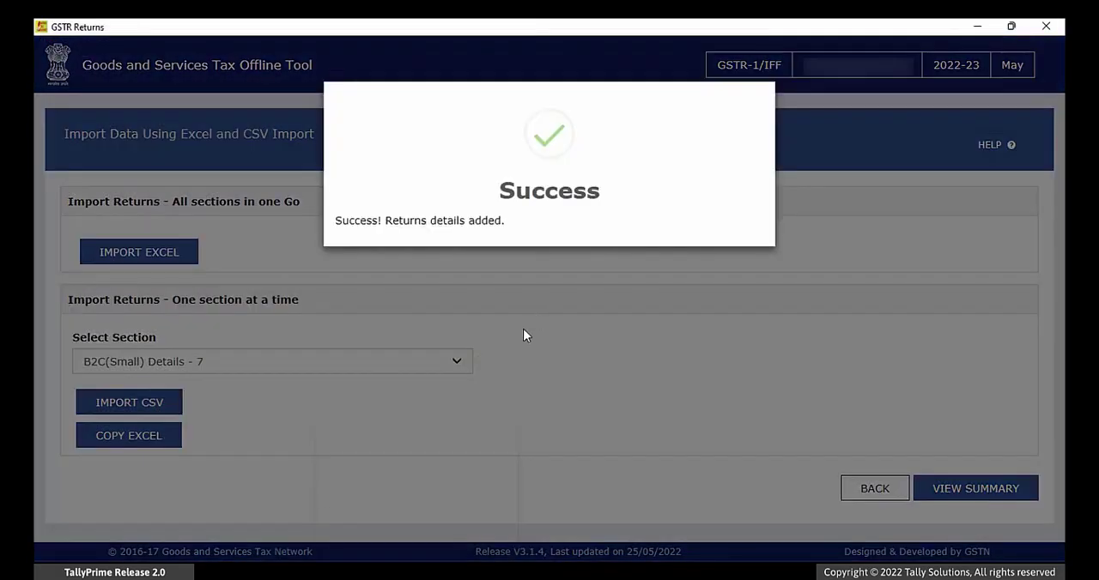
Step: Import HSN SAC summary_12.csv into the HSN-wise Summary of Outward Supplies - 12 section
{"action": "left_click", "coordinate": [452, 367]}
{"action": "left_click", "coordinate": [232, 515]}
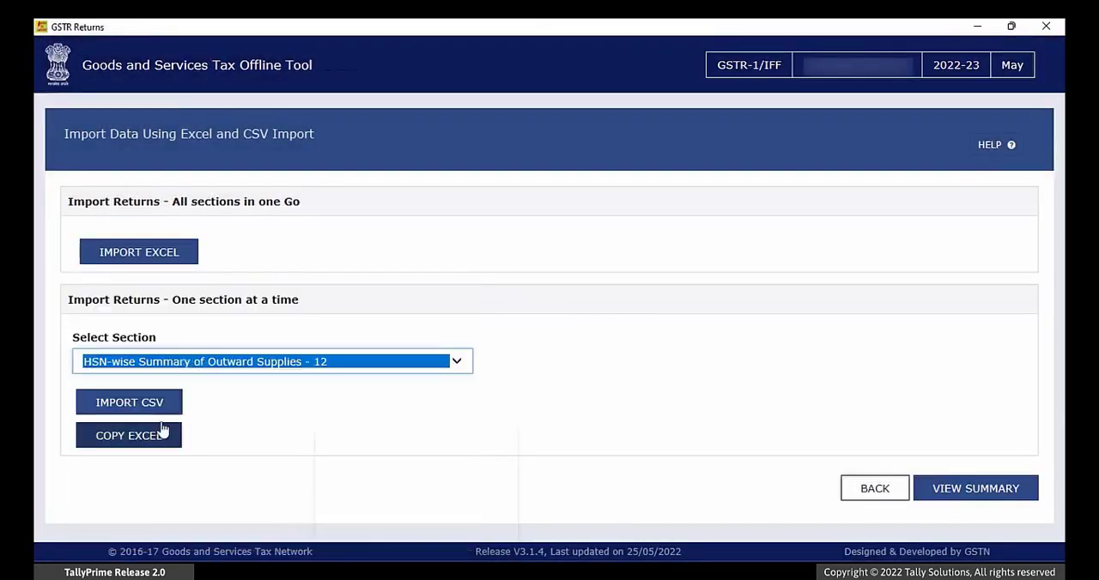
{"action": "left_click", "coordinate": [158, 411]}
{"action": "double_click", "coordinate": [265, 167]}
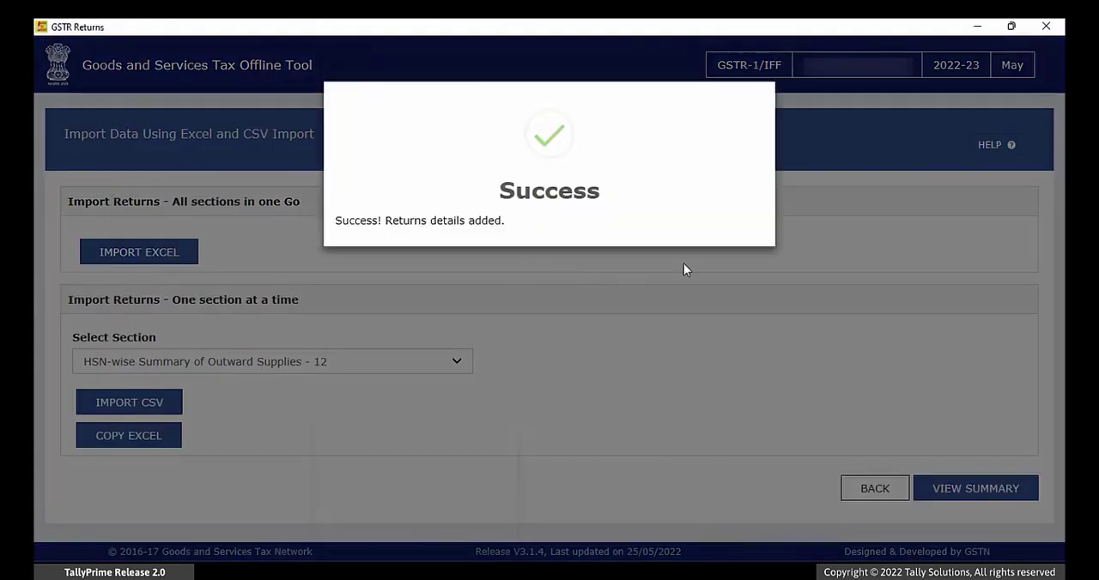
Step: Import docs.csv into the Documents Issued section
{"action": "left_click", "coordinate": [456, 361]}
{"action": "left_click", "coordinate": [196, 384]}
{"action": "left_click", "coordinate": [157, 408]}
{"action": "left_click", "coordinate": [210, 207]}
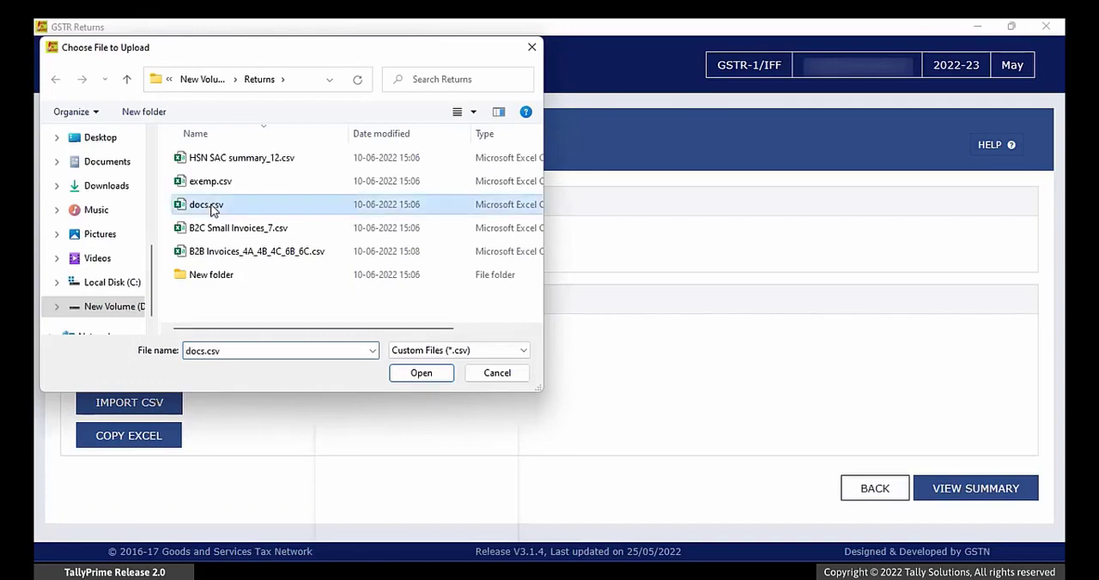
{"action": "left_click", "coordinate": [417, 373]}
{"action": "key", "text": "Return"}
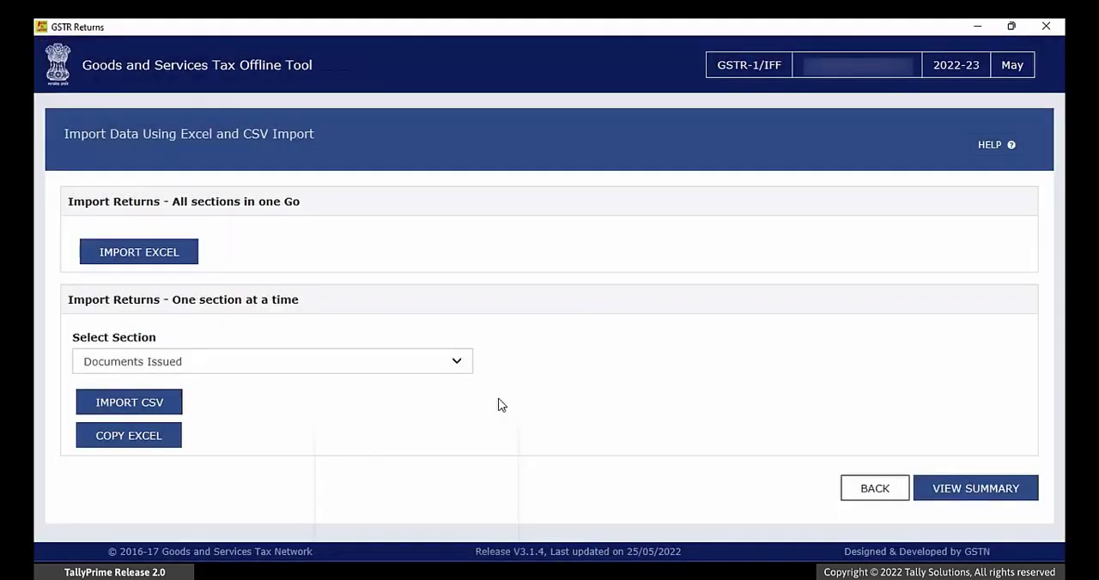
Step: Generate the return file from the imported data's summary and save the JSON in the Returns folder
{"action": "left_click", "coordinate": [946, 495]}
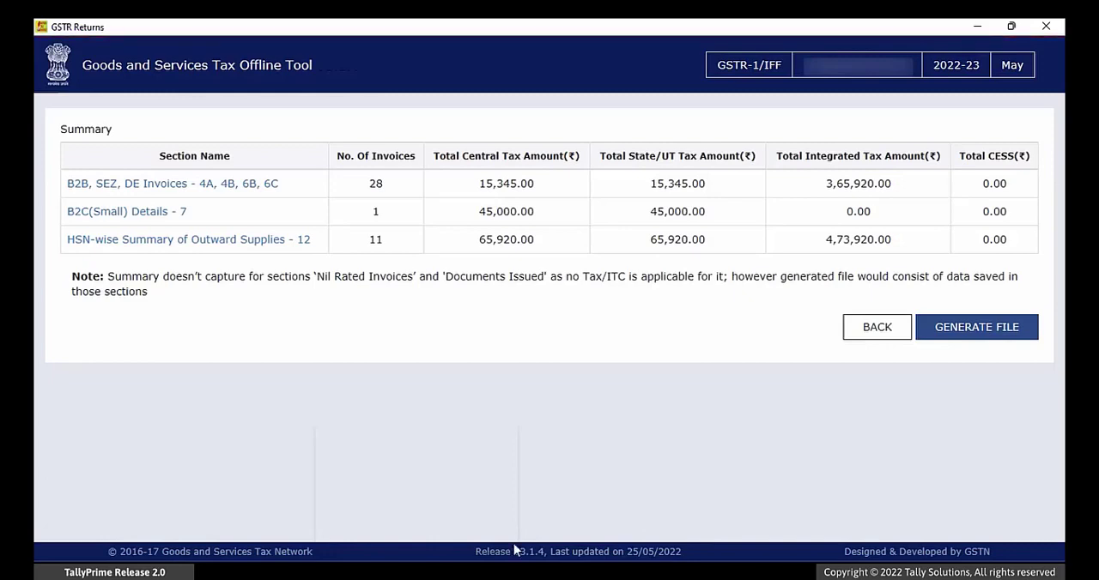
{"action": "left_click", "coordinate": [976, 336]}
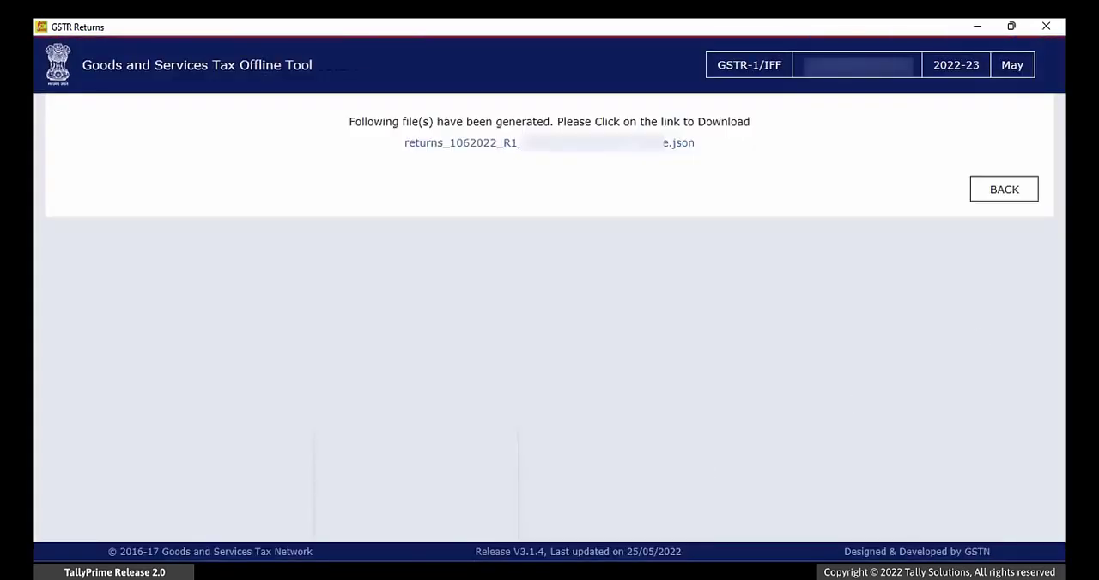
{"action": "left_click", "coordinate": [599, 153]}
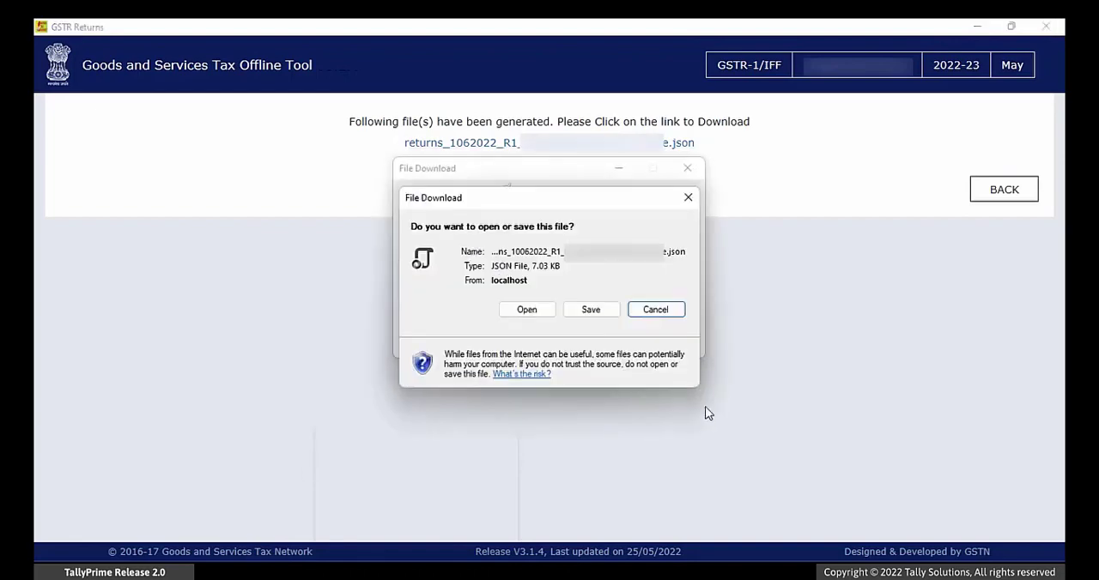
{"action": "left_click", "coordinate": [591, 312]}
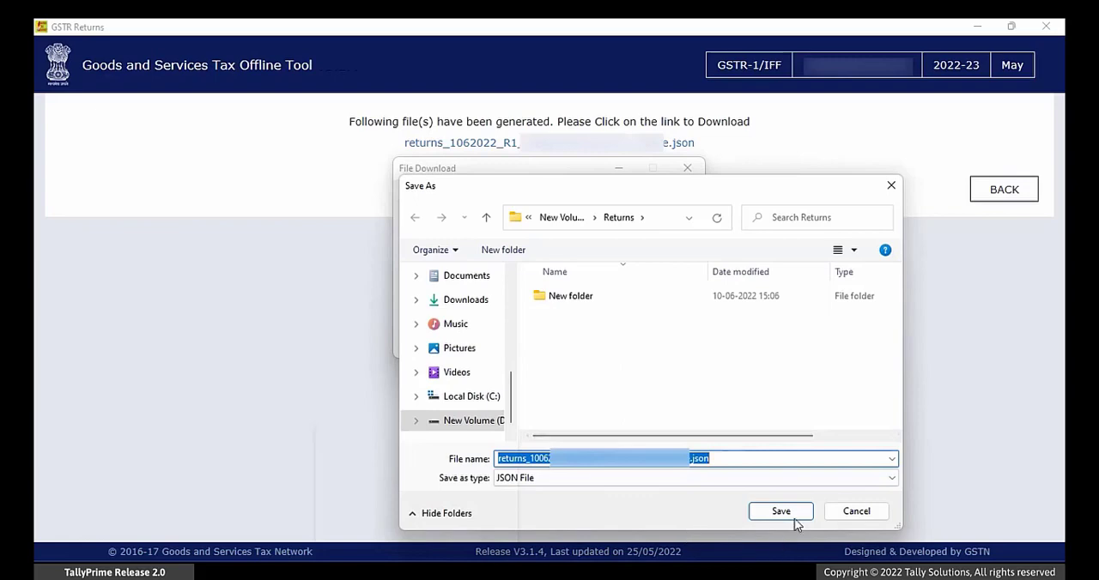
{"action": "left_click", "coordinate": [780, 514]}
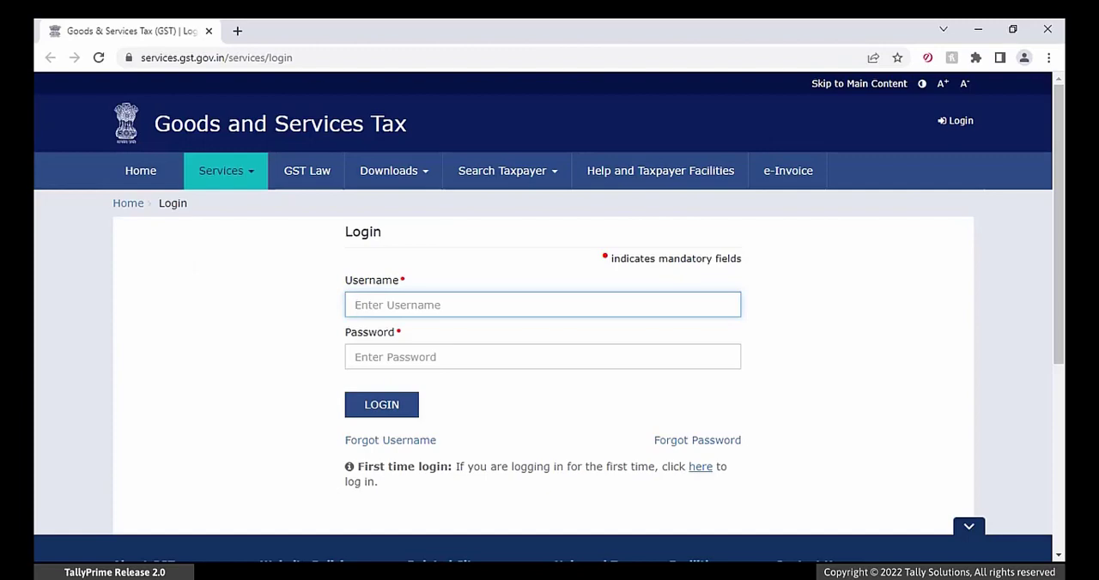
Step: Log in to the GST portal in the browser with the username, account password and captcha characters
{"action": "type", "text": "H••"}
{"action": "key", "text": "Tab"}
{"action": "type", "text": "••••"}
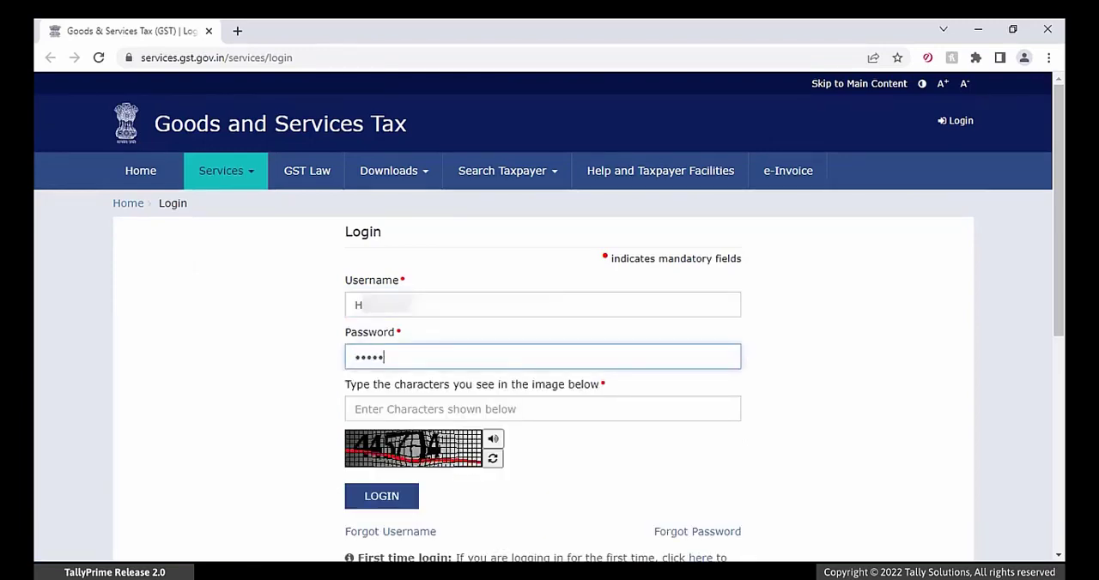
{"action": "key", "text": "Tab"}
{"action": "type", "text": "445"}
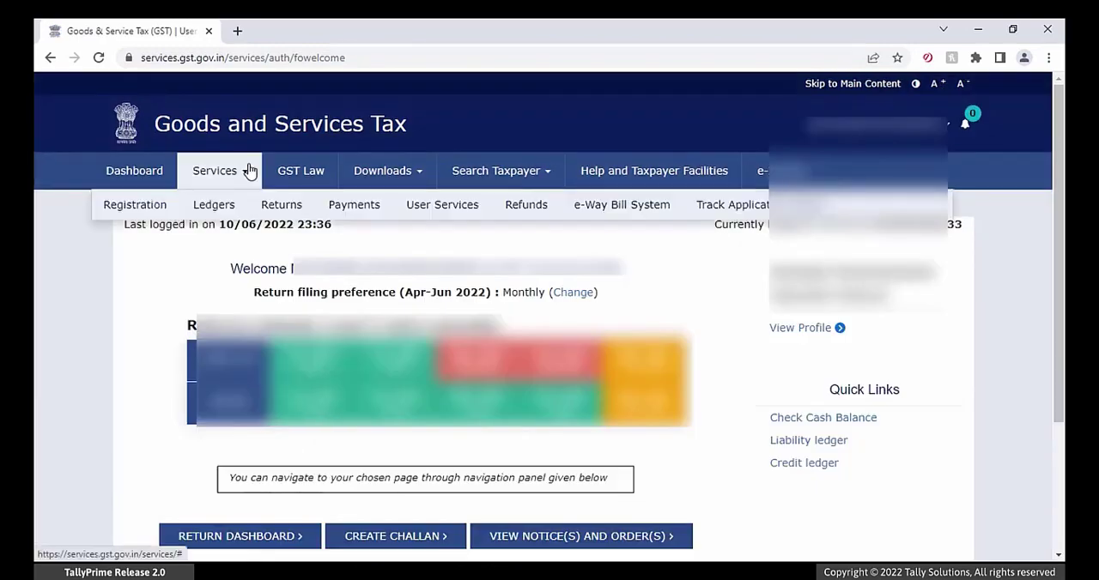
Step: Open the Returns Dashboard and search the returns for 2022-23, Quarter 1 (Apr - Jun), period May
{"action": "mouse_move", "coordinate": [194, 210]}
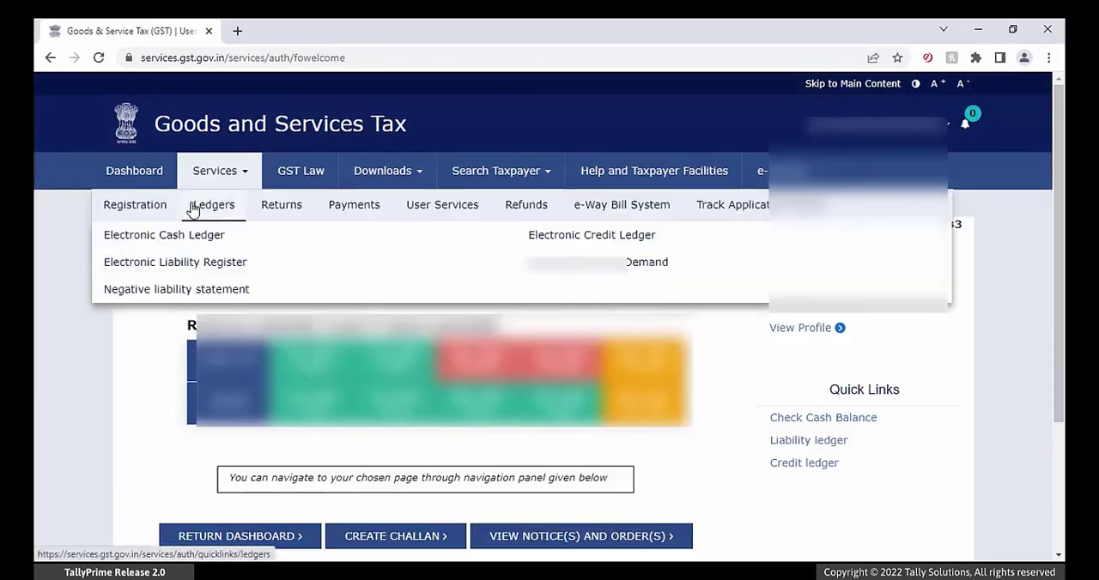
{"action": "mouse_move", "coordinate": [288, 220]}
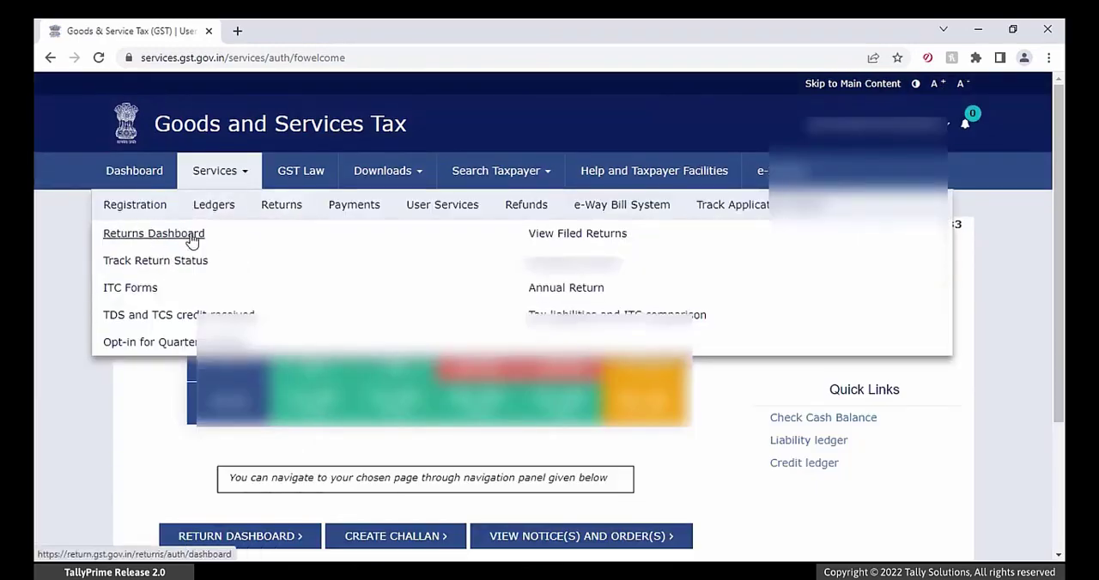
{"action": "left_click", "coordinate": [190, 237]}
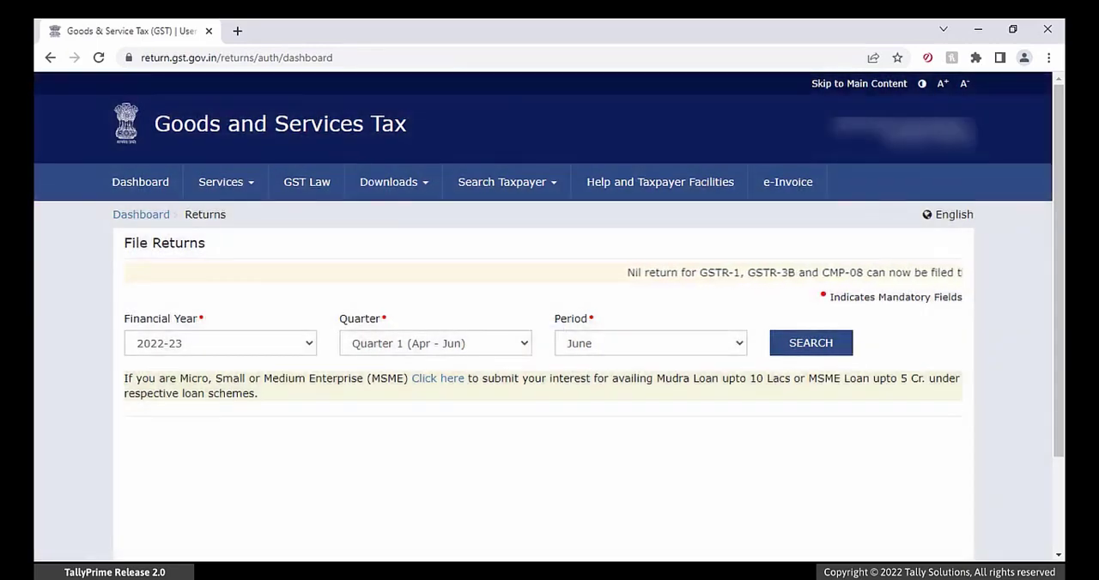
{"action": "left_click", "coordinate": [728, 350]}
{"action": "left_click", "coordinate": [711, 374]}
{"action": "left_click", "coordinate": [810, 343]}
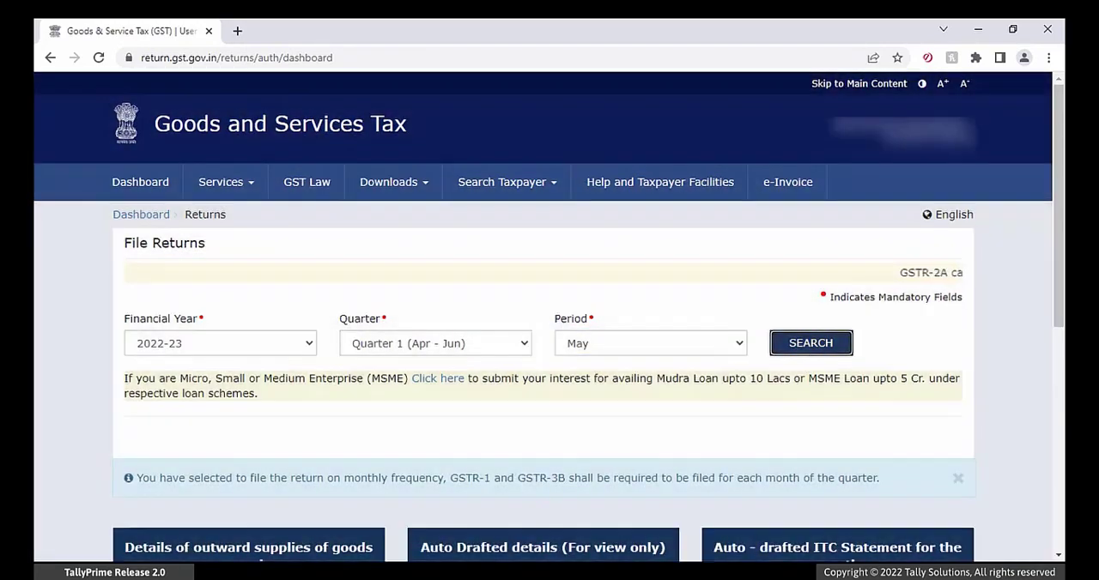
Step: Prepare GSTR1 offline and upload the generated returns JSON file from the Returns folder
{"action": "scroll", "coordinate": [331, 519], "scroll_direction": "down", "scroll_amount": 3}
{"action": "scroll", "coordinate": [331, 521], "scroll_direction": "down", "scroll_amount": 1}
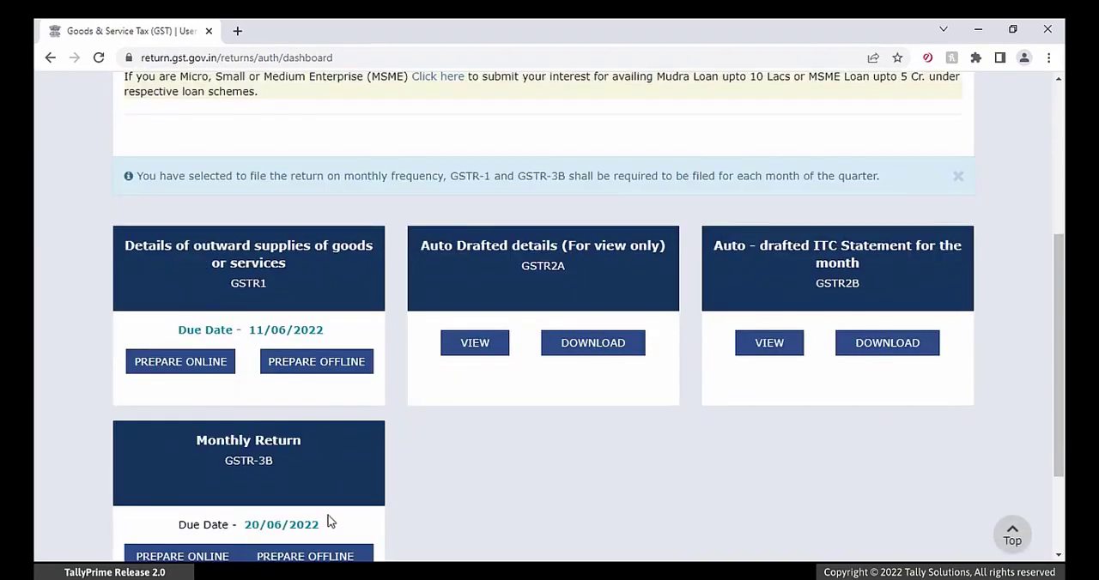
{"action": "left_click", "coordinate": [359, 366]}
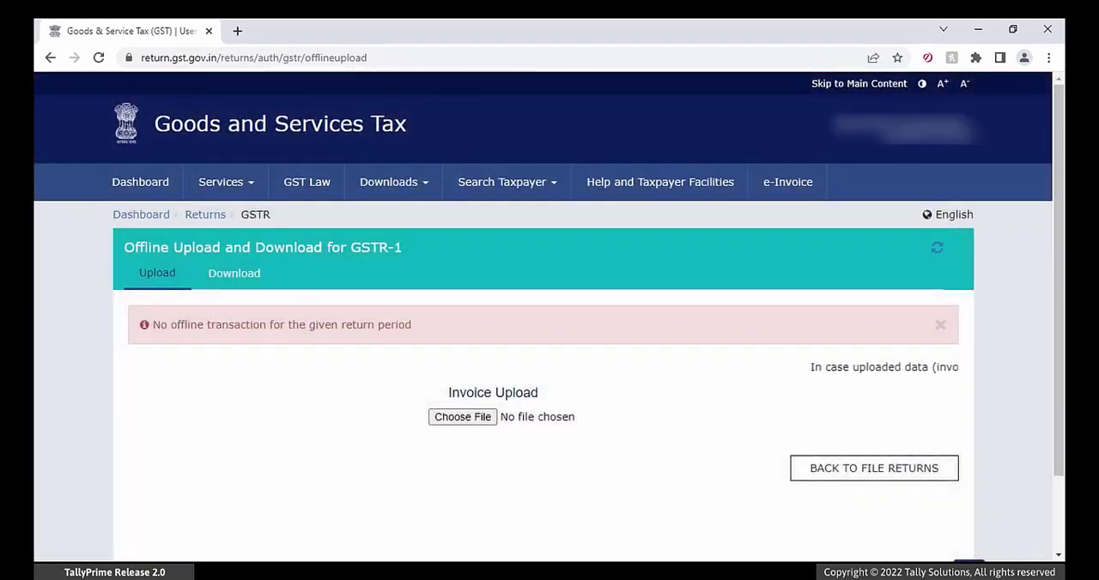
{"action": "left_click", "coordinate": [468, 424]}
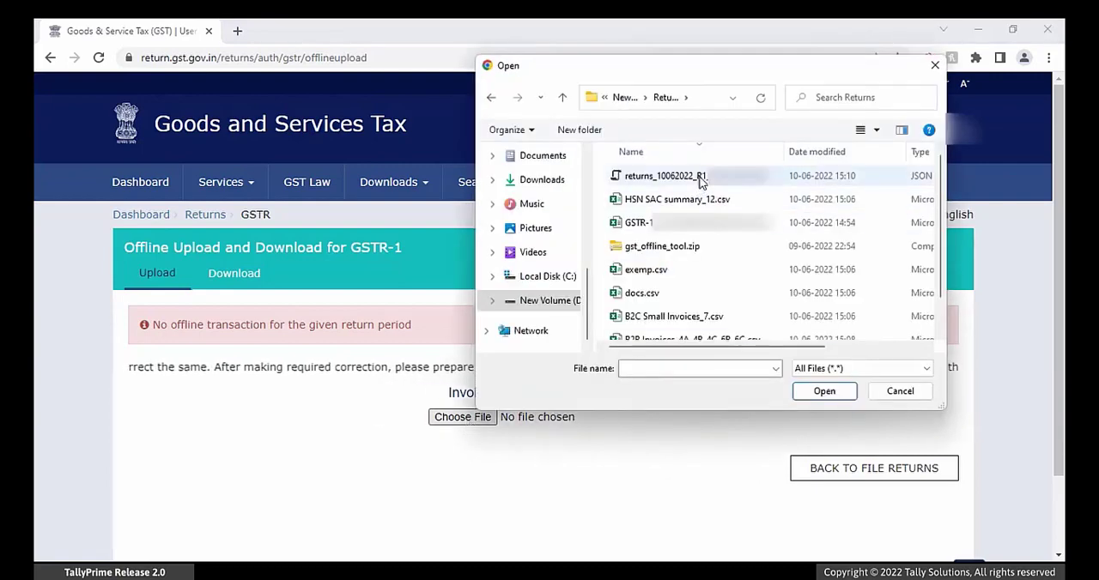
{"action": "left_click", "coordinate": [701, 182]}
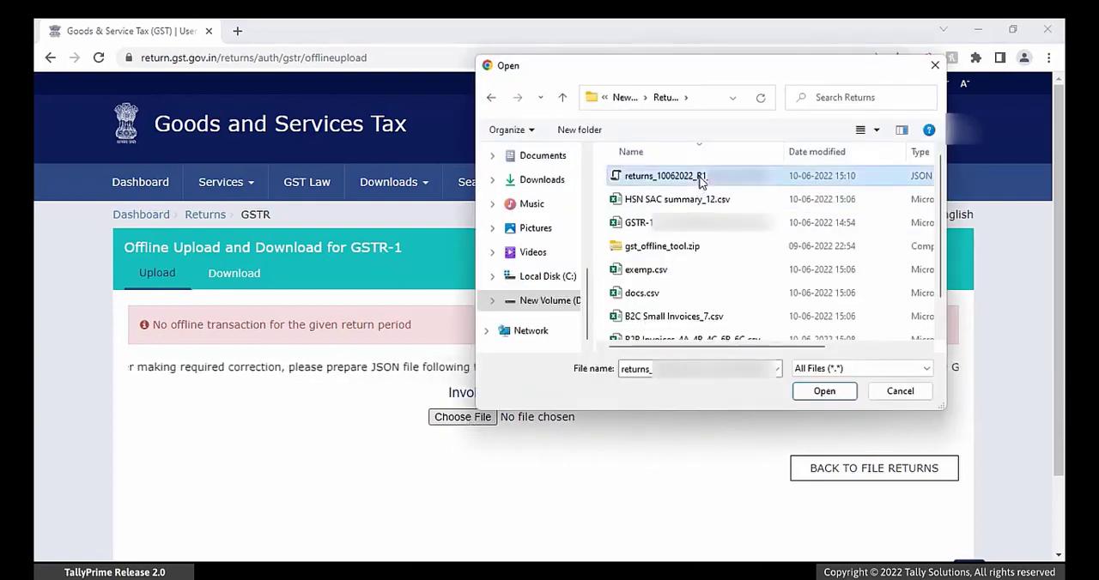
{"action": "left_click", "coordinate": [821, 394]}
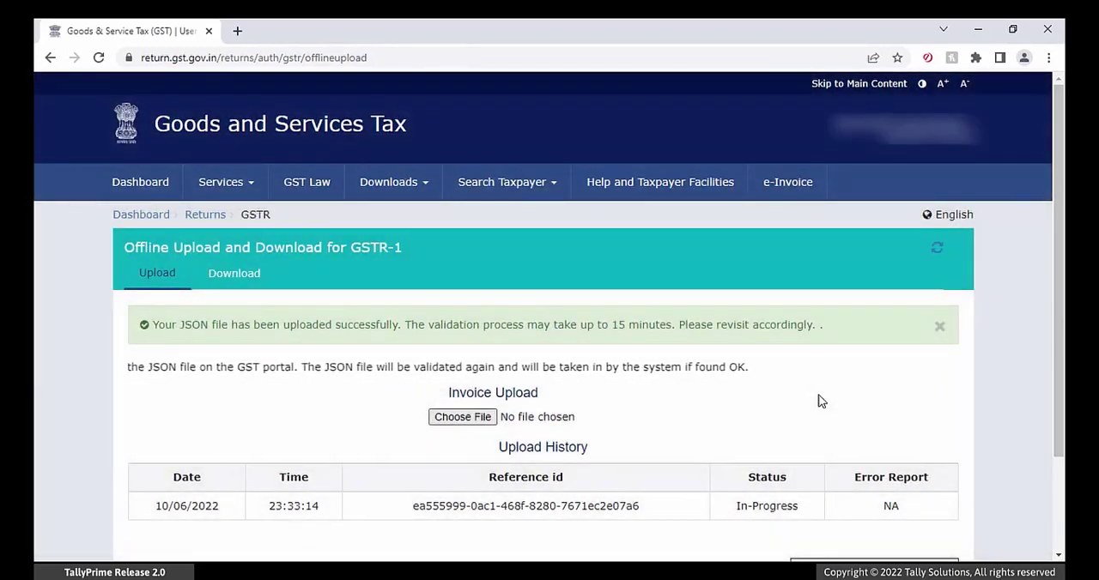
Step: Review the GSTR-1 consolidated summary on the portal from the B2B Regular supplies to the end
{"action": "scroll", "coordinate": [818, 400], "scroll_direction": "down", "scroll_amount": 3}
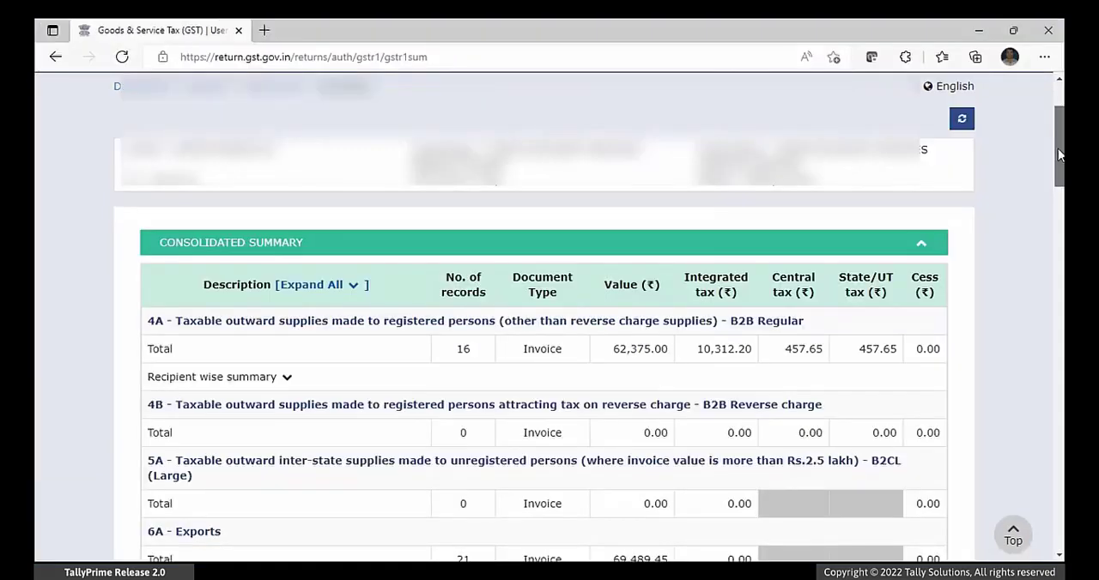
{"action": "left_click_drag", "start_coordinate": [1058, 154], "coordinate": [1060, 534]}
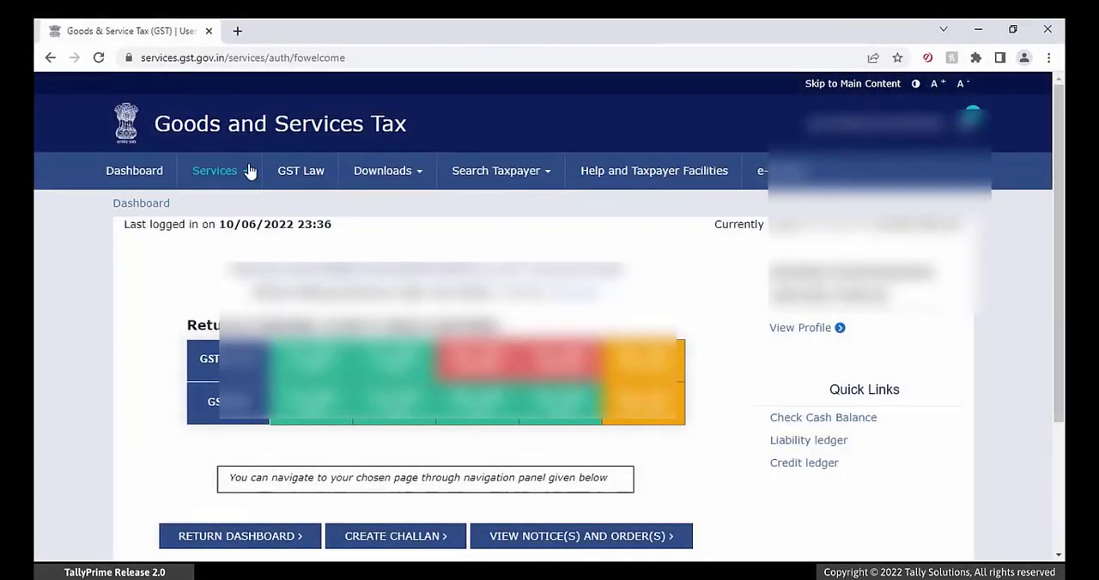
Step: Return to the File Returns page and search again for the May period of 2022-23, Quarter 1
{"action": "mouse_move", "coordinate": [249, 174]}
{"action": "mouse_move", "coordinate": [288, 219]}
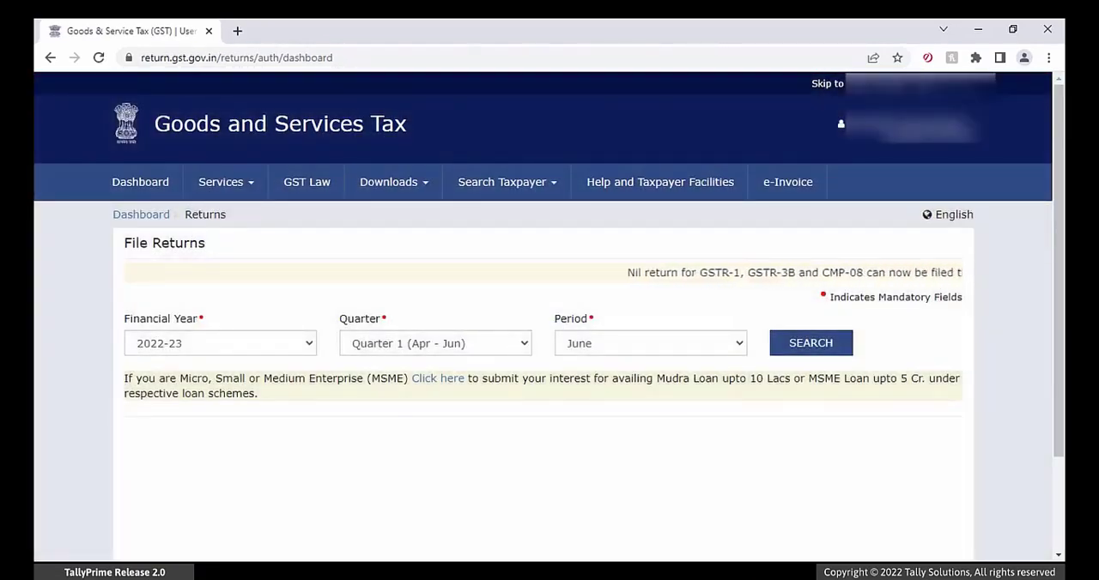
{"action": "left_click", "coordinate": [669, 344]}
{"action": "left_click", "coordinate": [706, 378]}
{"action": "left_click", "coordinate": [811, 342]}
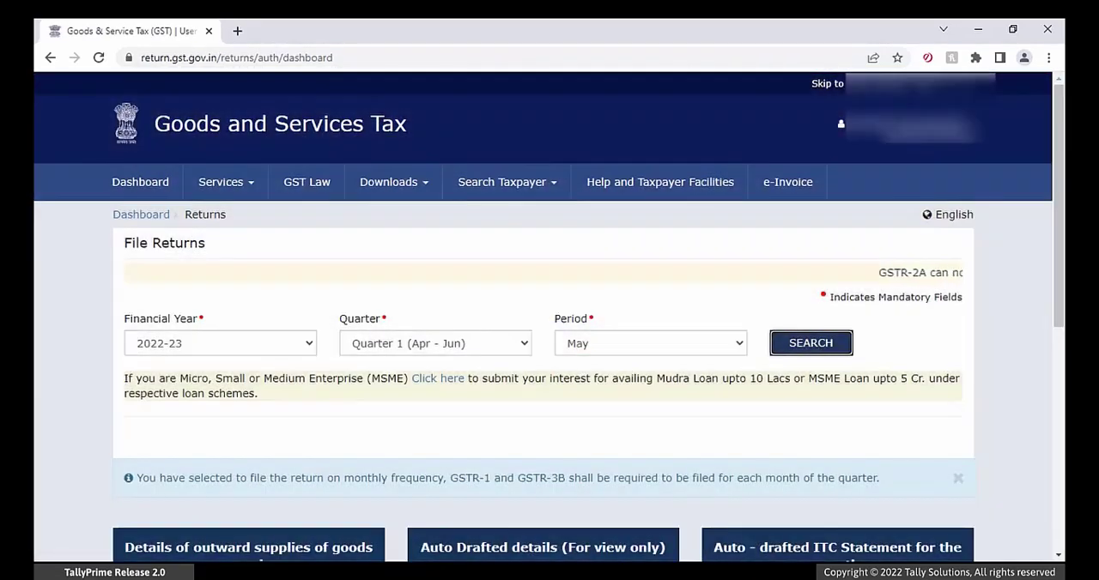
Step: Open GSTR-1 for online preparation and check the 8A, 8B, 8C, 8D - Nil Rated Supplies and 13 - Documents Issued sections
{"action": "scroll", "coordinate": [331, 520], "scroll_direction": "down", "scroll_amount": 3}
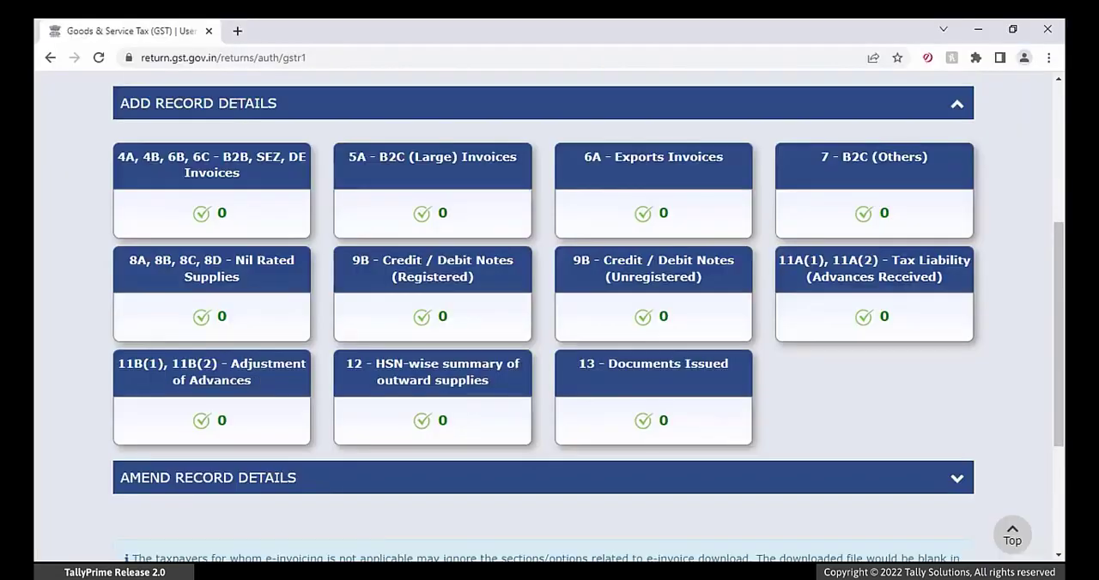
{"action": "left_click", "coordinate": [226, 294]}
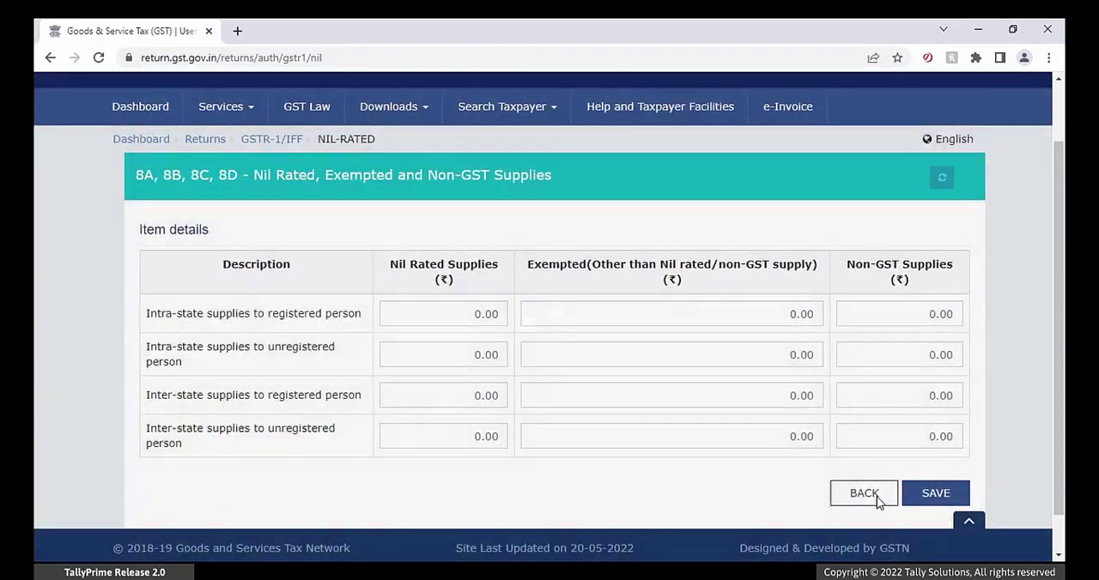
{"action": "left_click", "coordinate": [877, 496]}
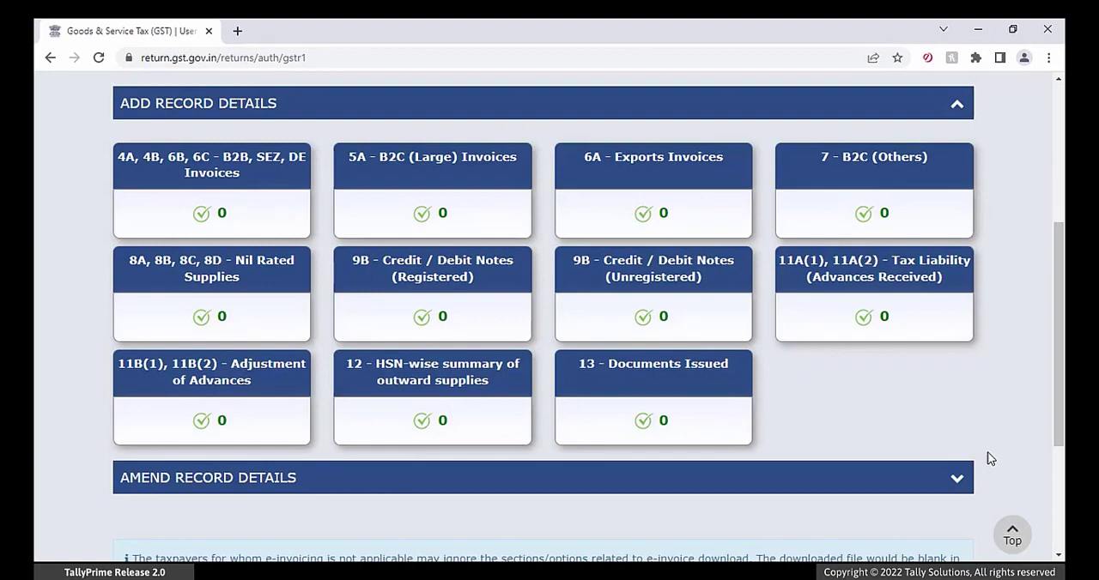
{"action": "left_click", "coordinate": [679, 376]}
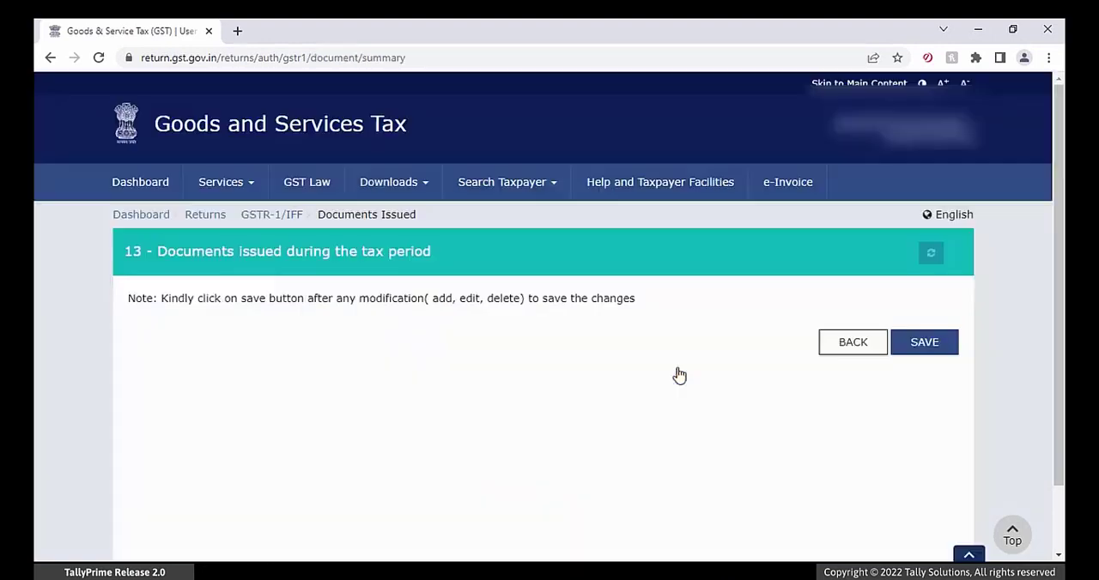